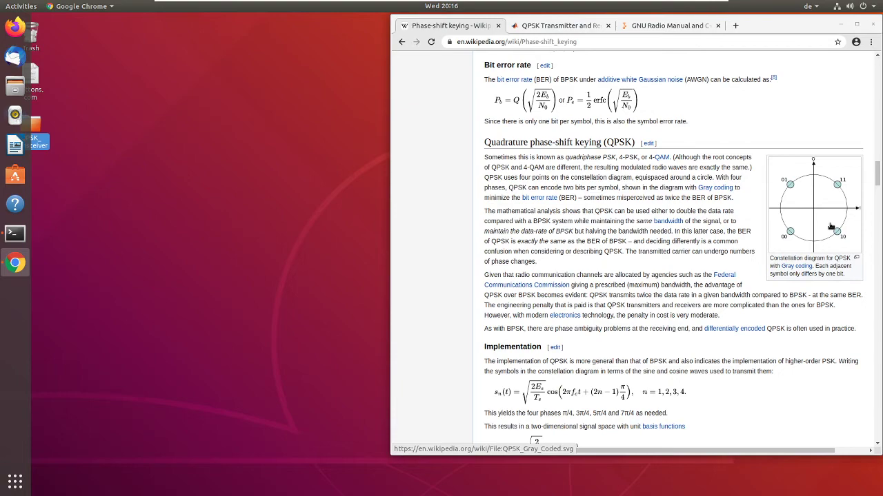
# - Review the QPSK implementation formulas and the transmitter and receiver structure diagrams in the Wikipedia article
pyautogui.scroll(-5, 741, 282)
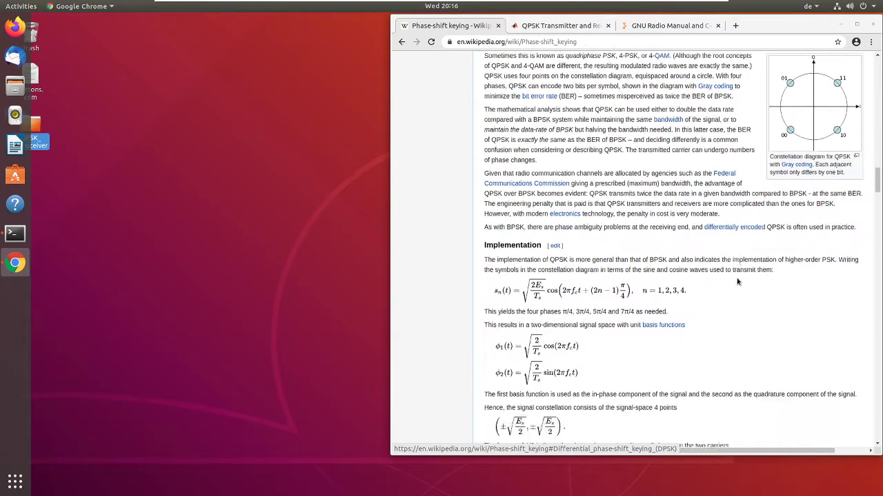
pyautogui.scroll(-3, 737, 283)
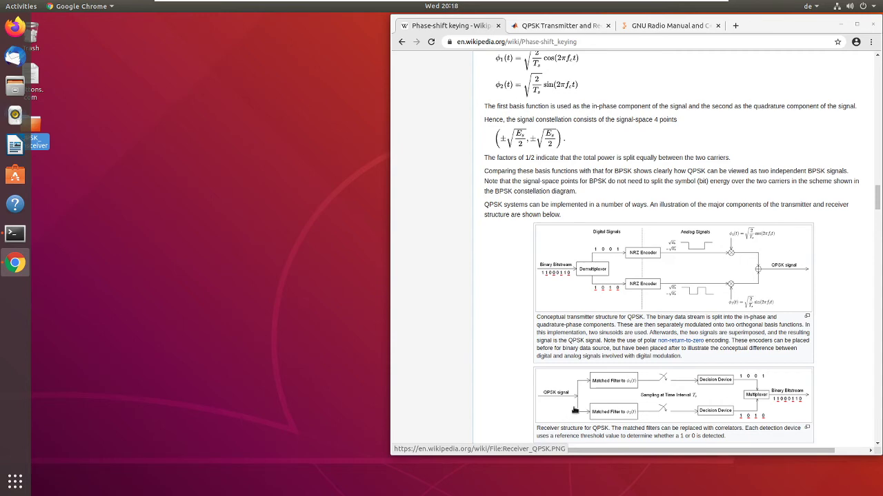
pyautogui.scroll(-1, 576, 380)
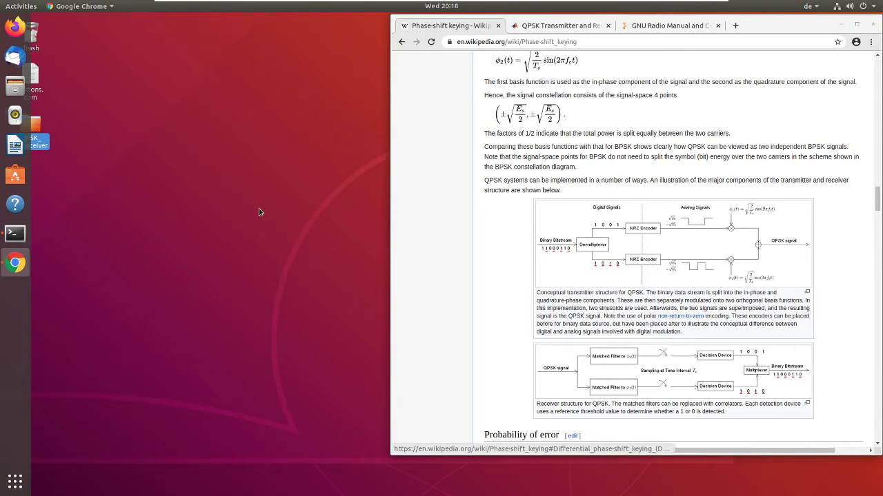
# - Switch to the Terminal and display the system and kernel information with "uname -a"
pyautogui.click(25, 235)
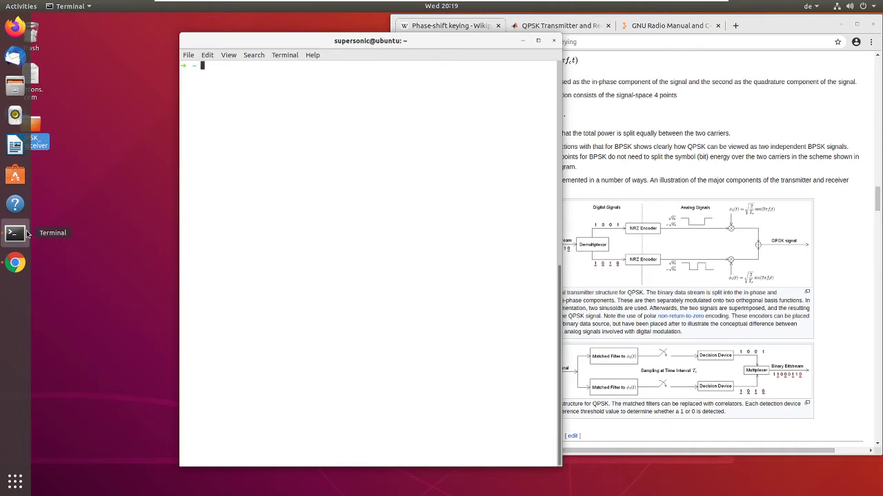
pyautogui.press('Return')
pyautogui.press('Return')
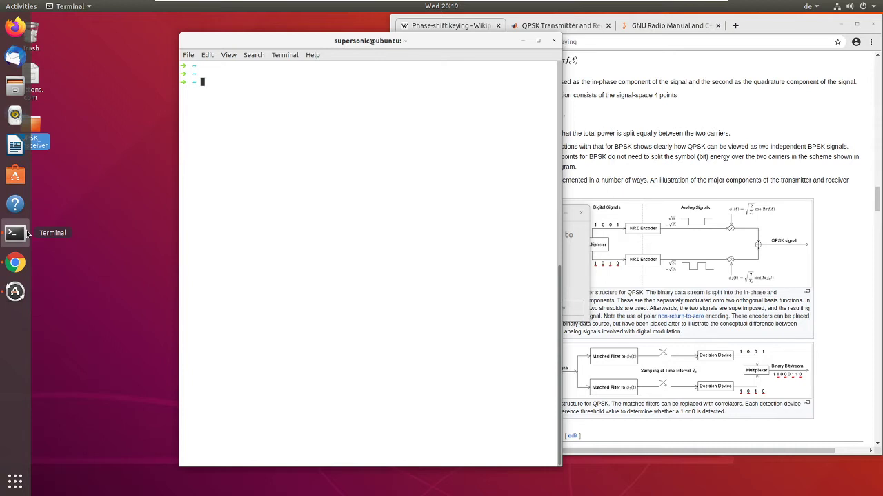
pyautogui.write('uname -a')
pyautogui.press('Return')
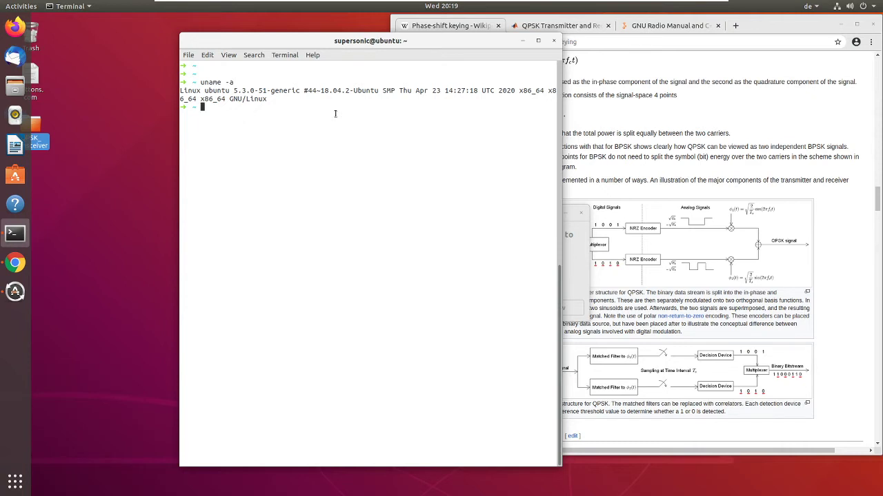
# - Install GNU Radio with "sudo apt install gnuradio", enter the sudo password, and highlight the reported package version
pyautogui.write('sudo apt install gnuradio')
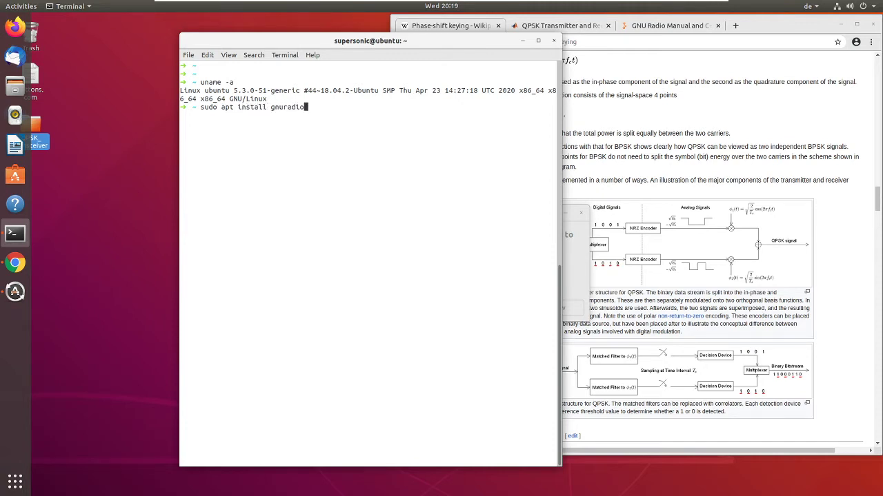
pyautogui.press('Return')
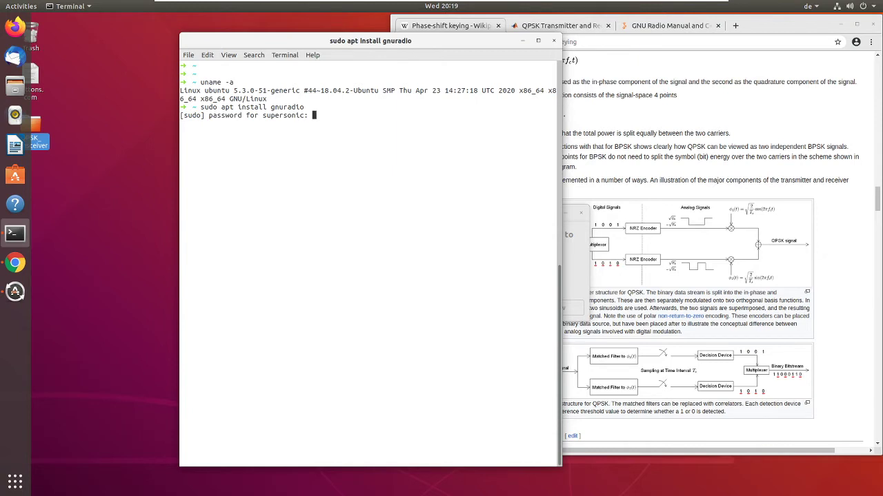
pyautogui.press('Return')
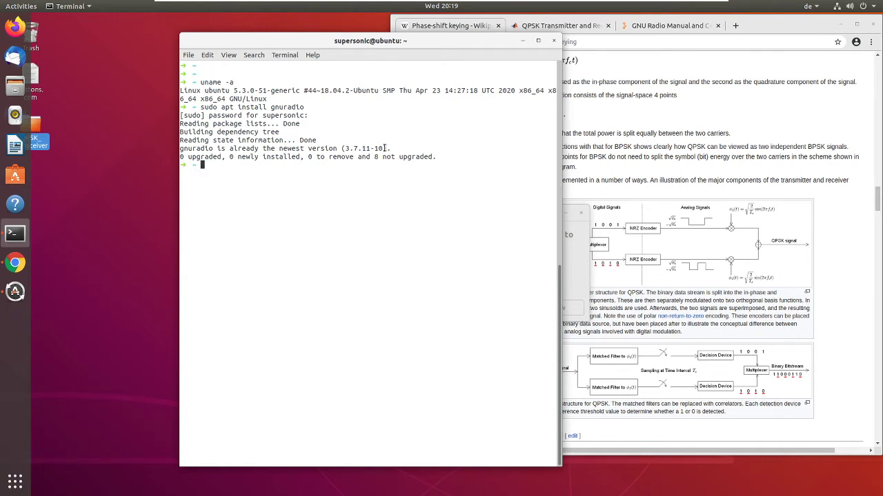
pyautogui.moveTo(384, 148); pyautogui.dragTo(340, 148)
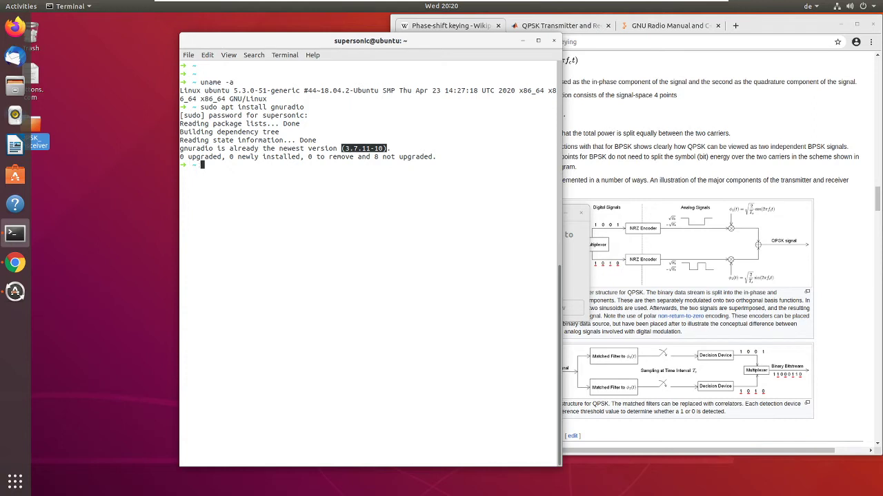
# - Check the version with "gnuradio-companion --version" and launch GNU Radio Companion from the terminal
pyautogui.write('gnuradio-companion --version')
pyautogui.press('Return')
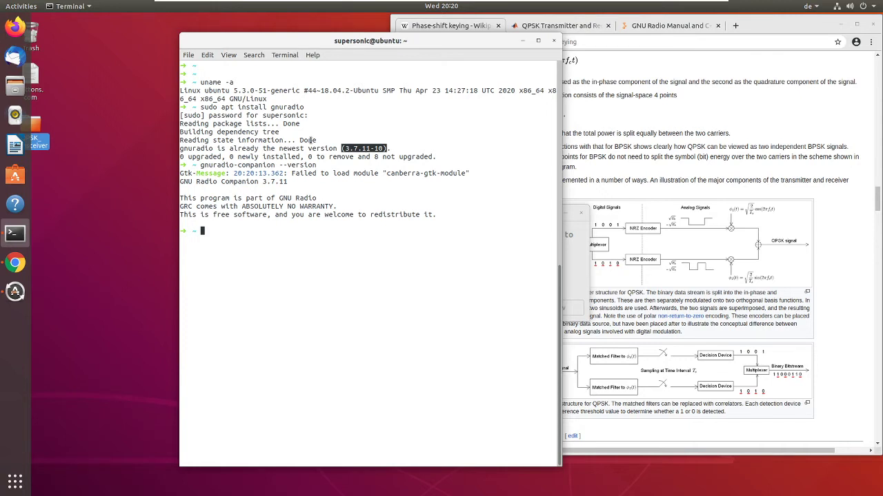
pyautogui.write('gnuradio-companion')
pyautogui.press('Return')
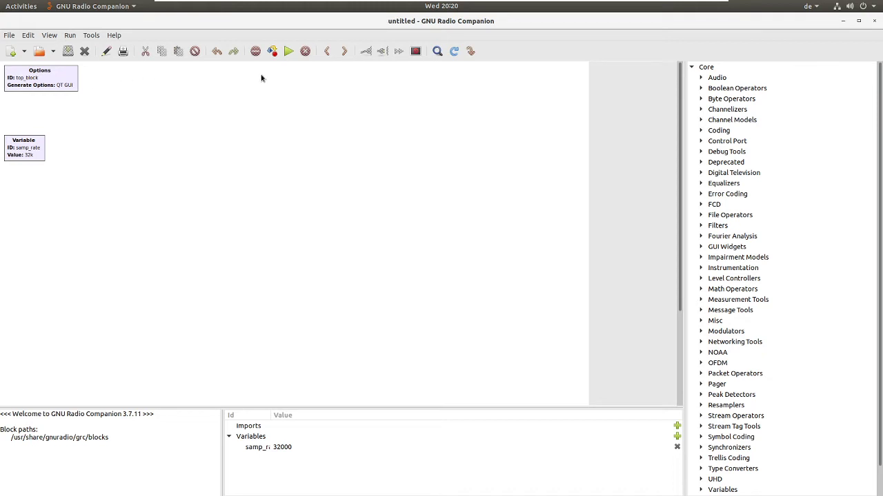
# - Add an Audio Sink block from the Audio category and move it to the upper middle of the canvas
pyautogui.click(701, 78)
pyautogui.doubleClick(732, 100)
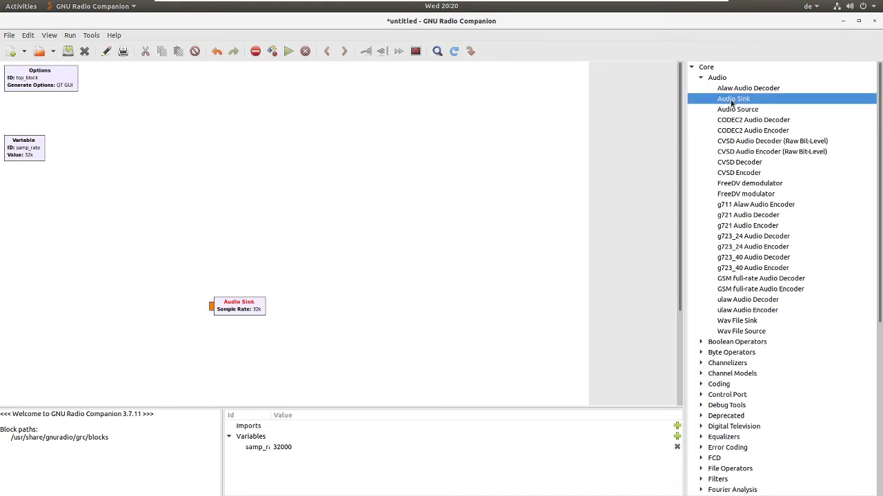
pyautogui.moveTo(252, 307); pyautogui.dragTo(283, 146)
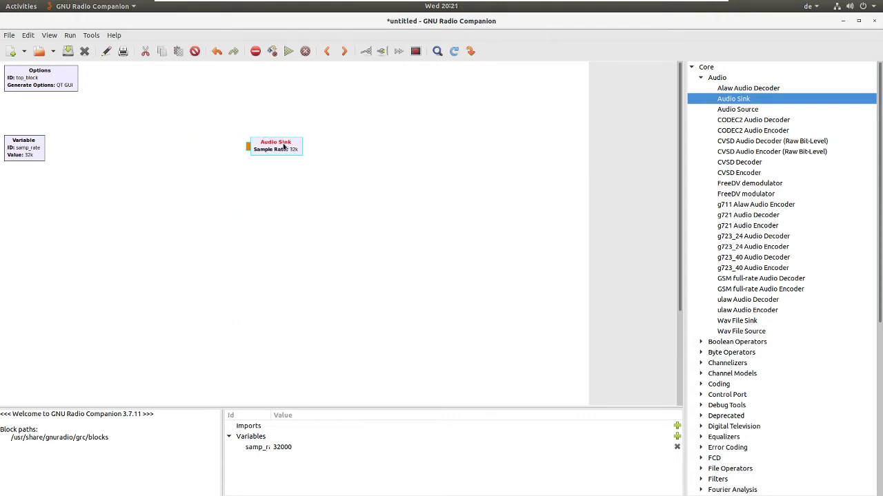
# - Review the Audio Sink's general and advanced properties and its documentation, and delete the block from the flow graph
pyautogui.doubleClick(284, 147)
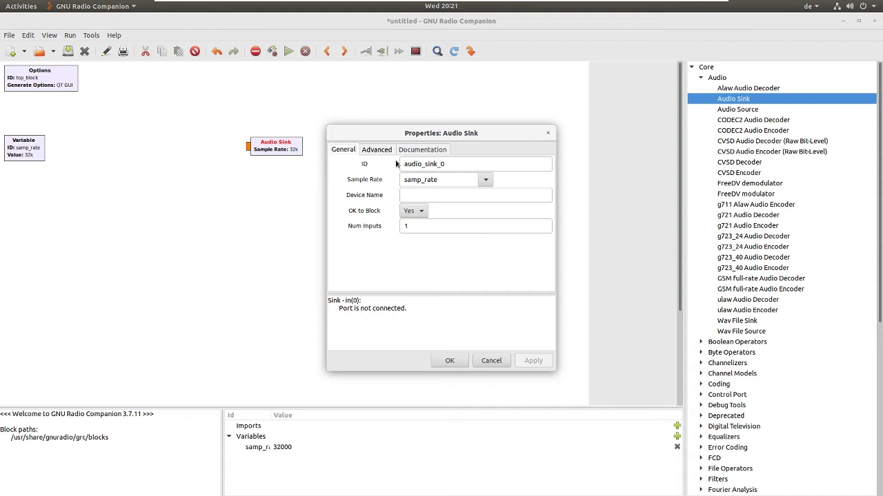
pyautogui.click(378, 150)
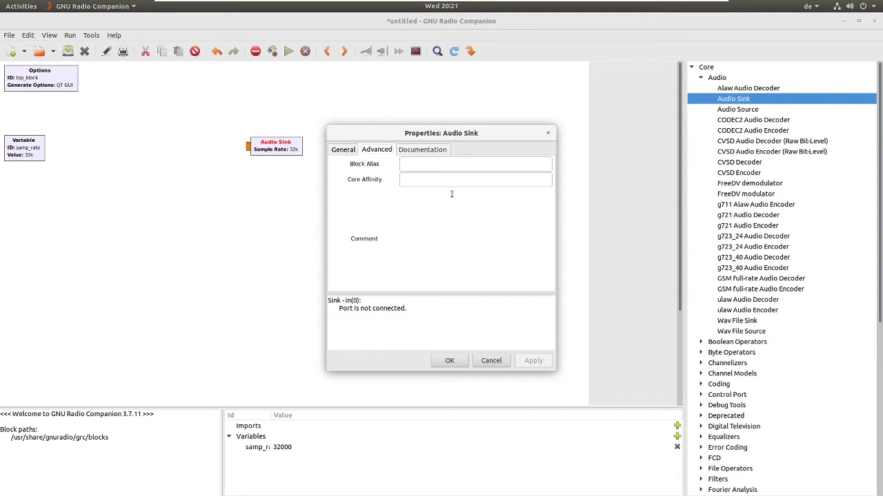
pyautogui.click(423, 152)
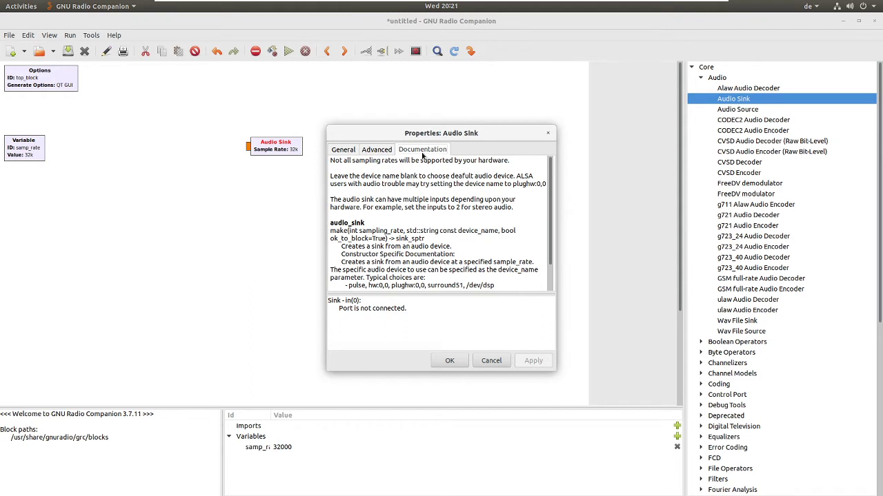
pyautogui.click(548, 133)
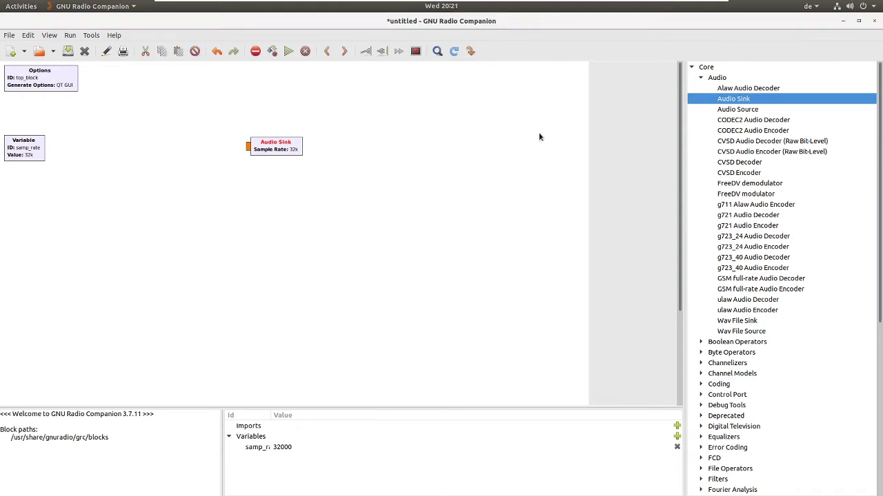
pyautogui.click(285, 147)
pyautogui.press('Delete')
# - Create an additional QT GUI flow graph and close it again, keeping the original flow graph open
pyautogui.click(9, 35)
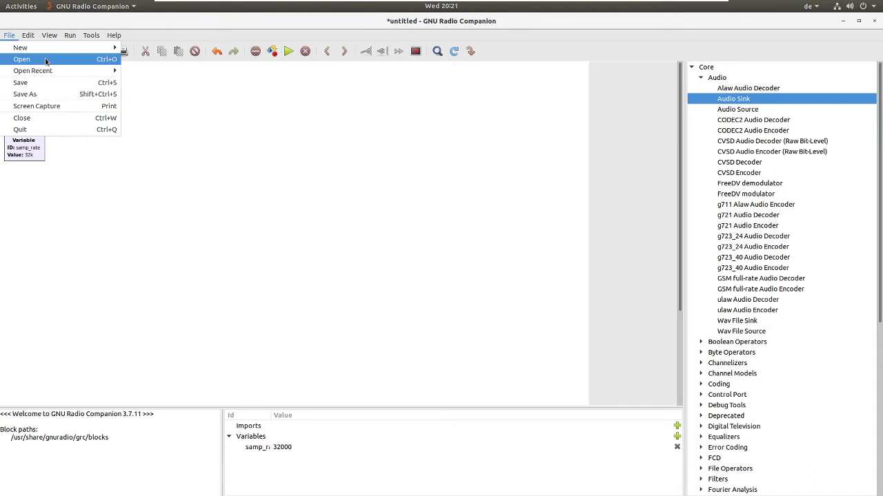
pyautogui.moveTo(73, 48)
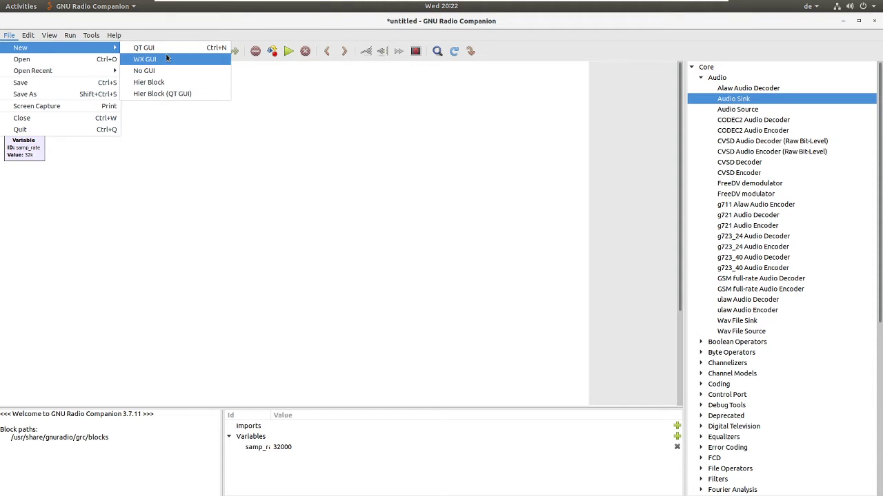
pyautogui.click(192, 48)
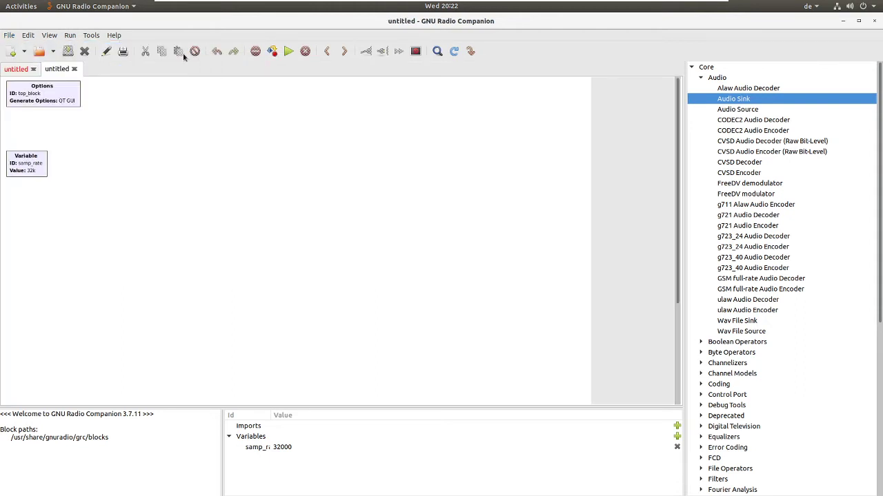
pyautogui.click(9, 35)
pyautogui.moveTo(49, 35)
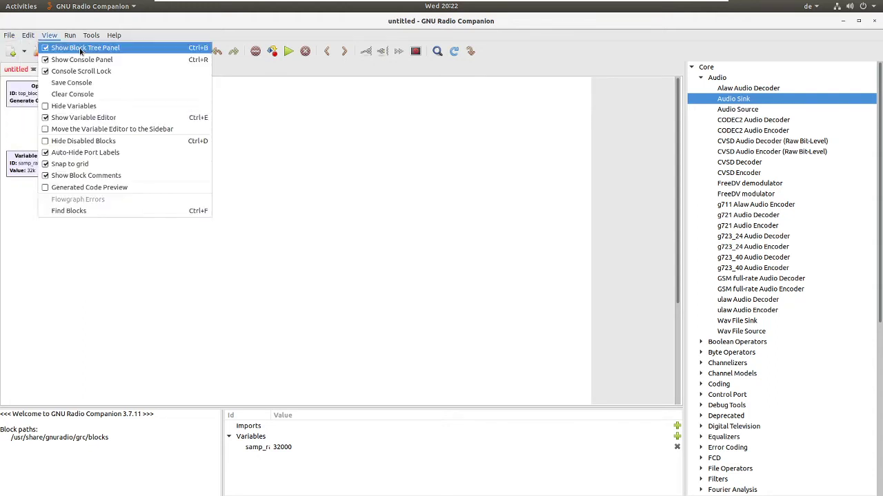
pyautogui.click(273, 134)
pyautogui.click(74, 68)
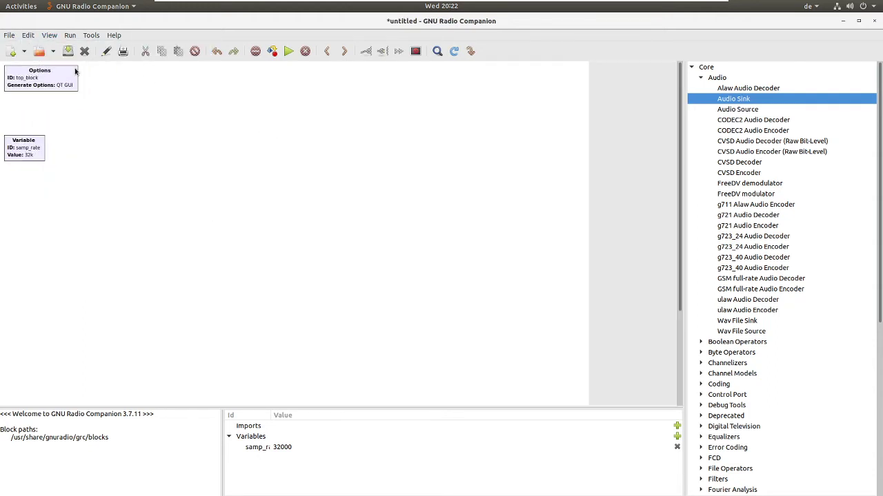
# - Save the flow graph as transceiver.grc in the QPSK_transceiver folder on the Desktop
pyautogui.click(10, 34)
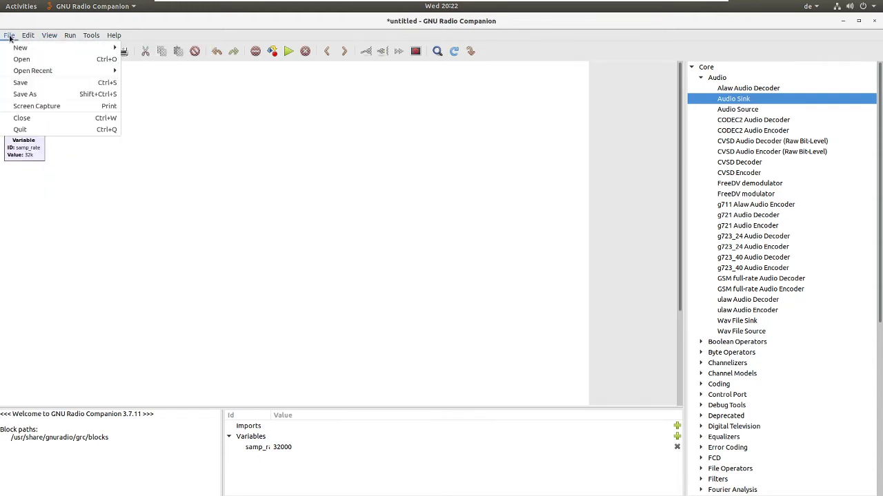
pyautogui.click(37, 95)
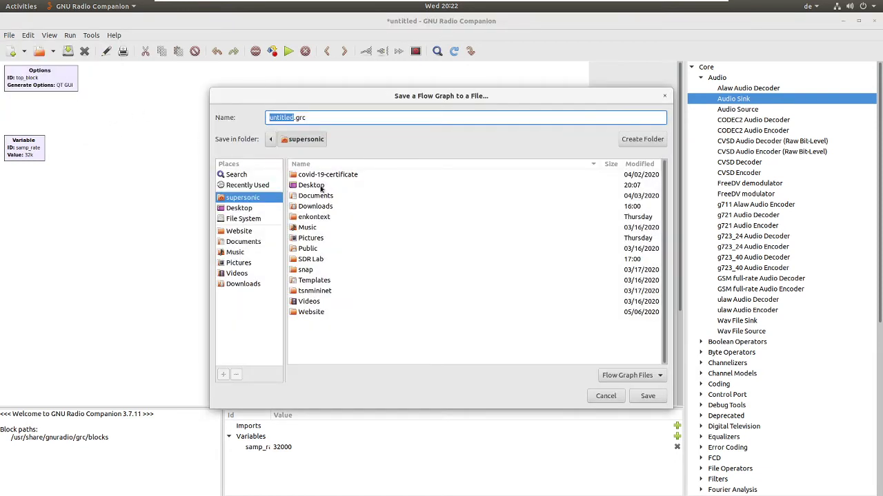
pyautogui.doubleClick(321, 188)
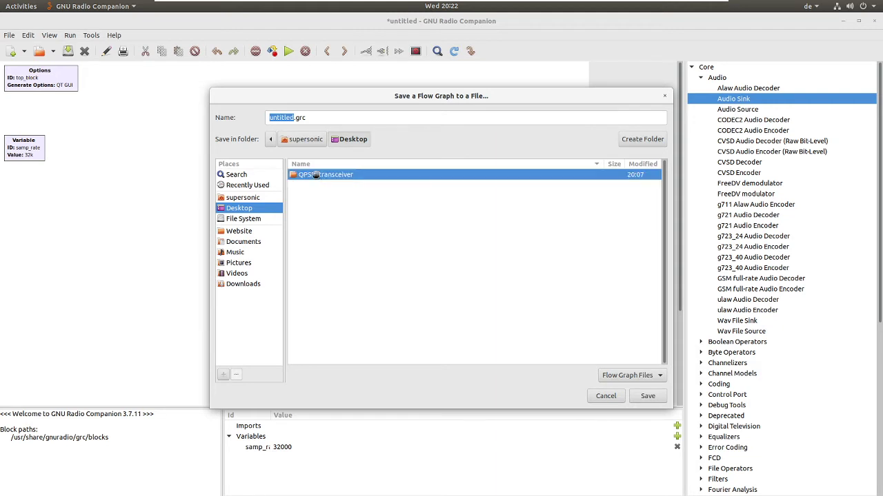
pyautogui.doubleClick(315, 174)
pyautogui.click(291, 118)
pyautogui.moveTo(291, 118); pyautogui.dragTo(259, 119)
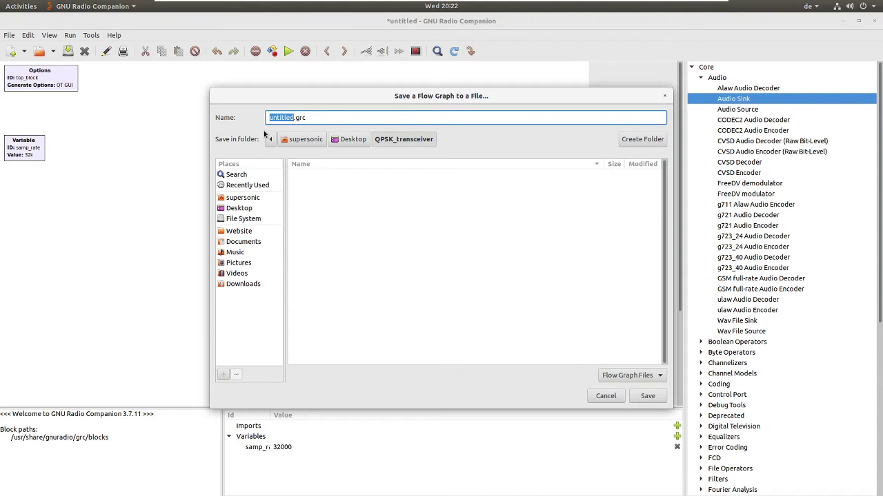
pyautogui.write('transceiver')
pyautogui.click(647, 397)
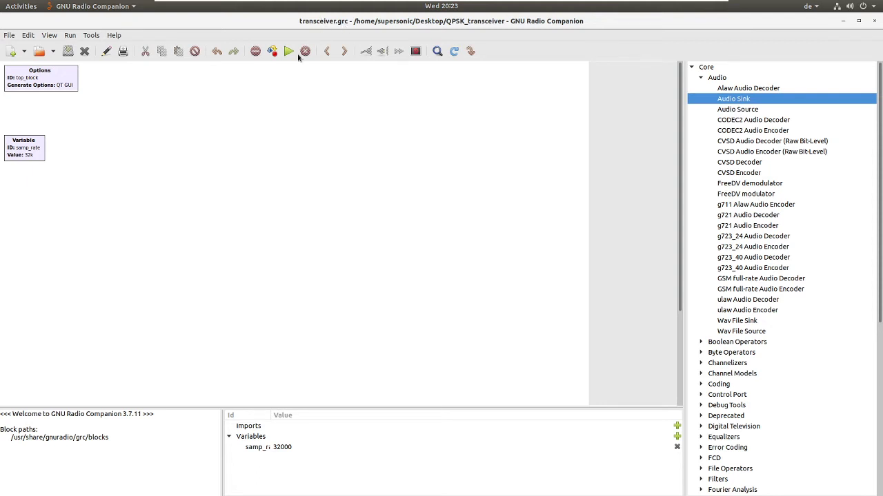
# - Add UHD: USRP Sink and UHD: USRP Source blocks, and arrange the source below and to the left of the sink
pyautogui.click(700, 78)
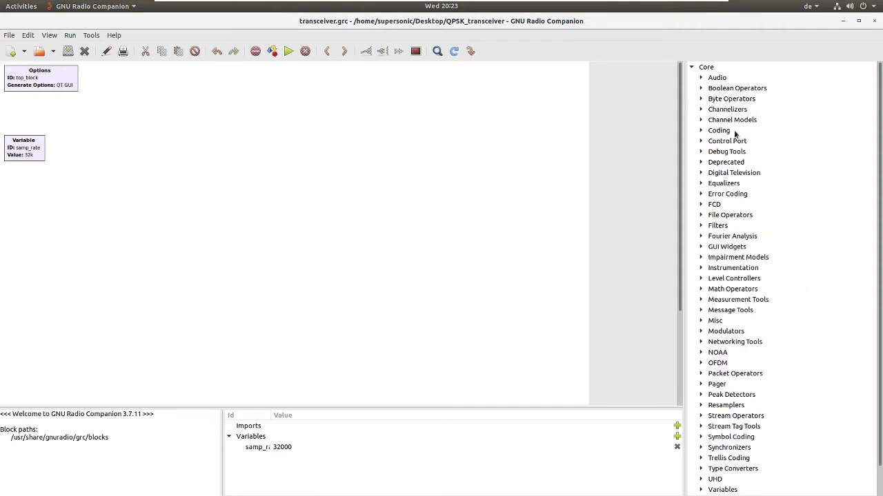
pyautogui.scroll(-1, 736, 137)
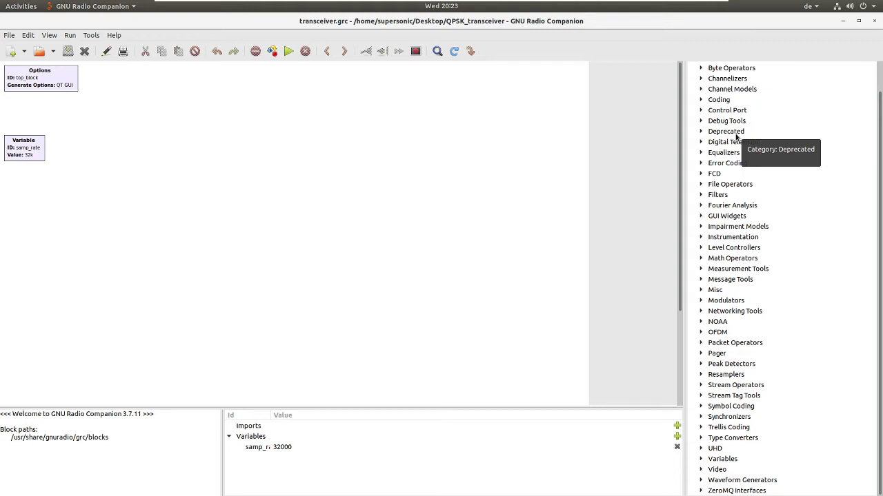
pyautogui.click(701, 449)
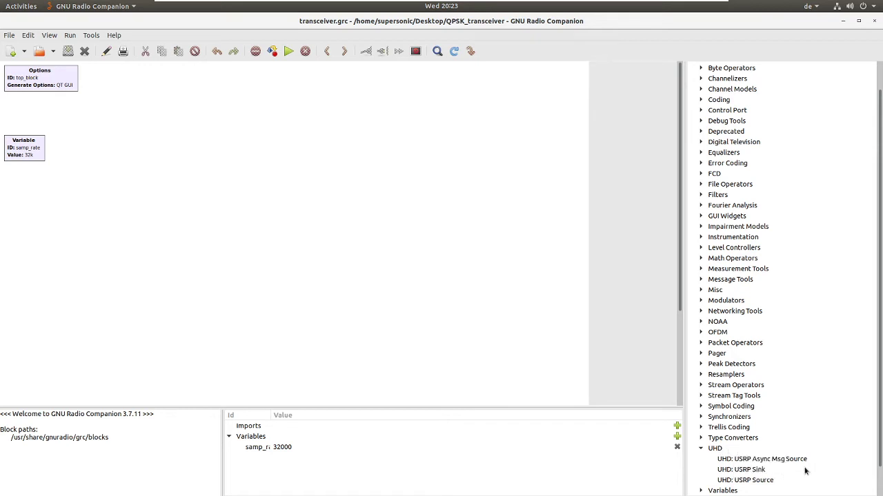
pyautogui.click(765, 473)
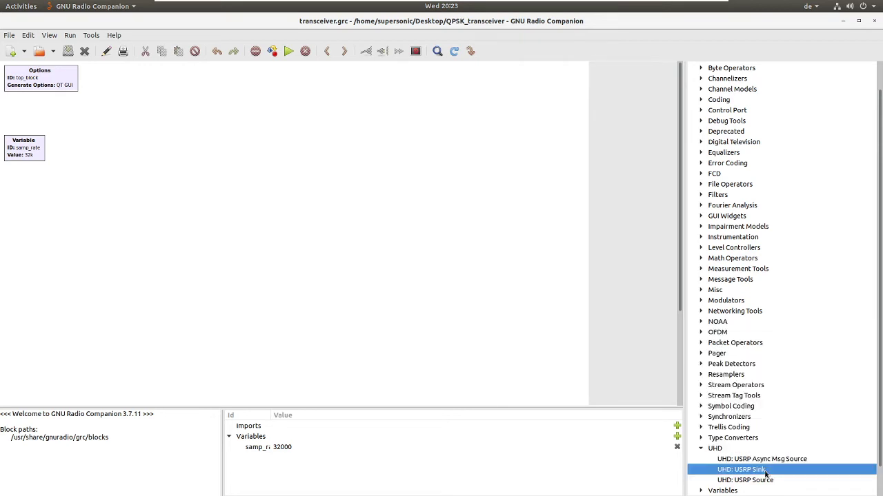
pyautogui.doubleClick(764, 473)
pyautogui.click(744, 481)
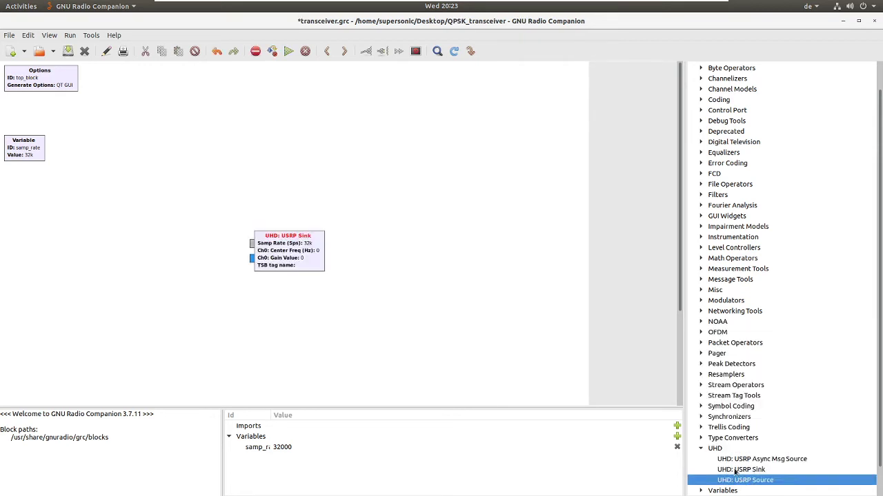
pyautogui.moveTo(307, 243); pyautogui.dragTo(367, 178)
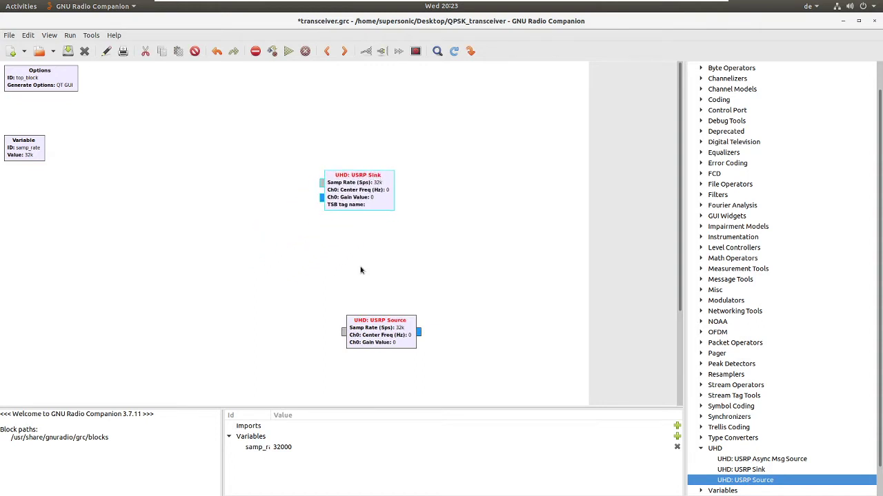
pyautogui.moveTo(367, 332); pyautogui.dragTo(206, 246)
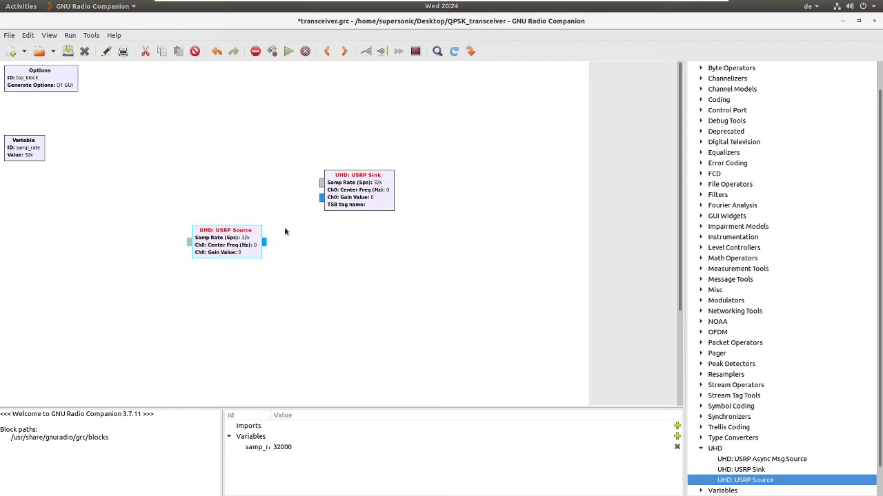
# - Review the general properties of the UHD: USRP Source block and close them without changes
pyautogui.doubleClick(241, 238)
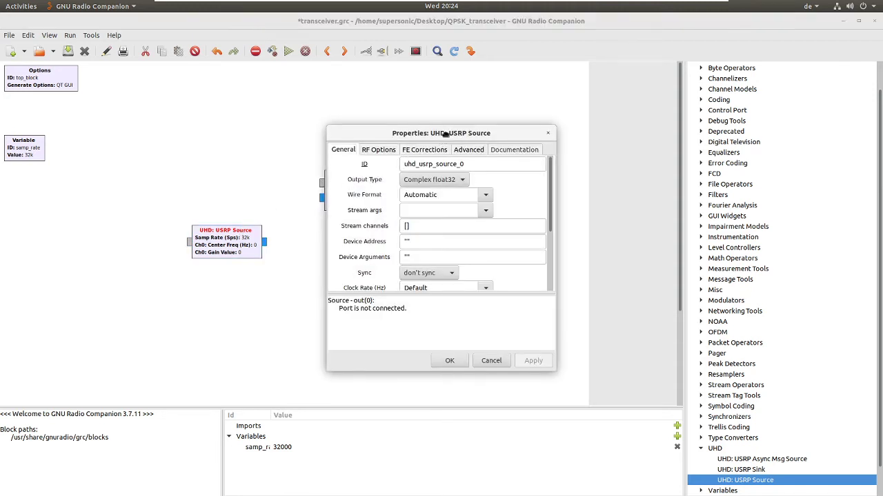
pyautogui.moveTo(445, 133); pyautogui.dragTo(558, 138)
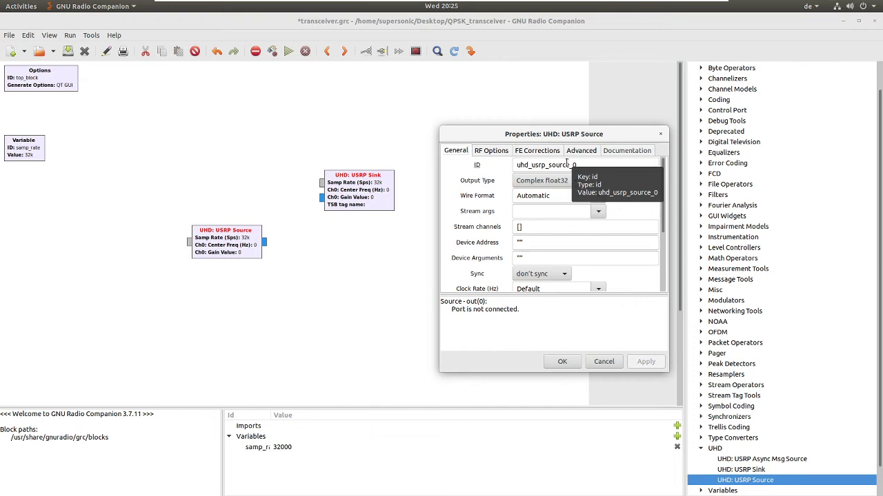
pyautogui.click(660, 135)
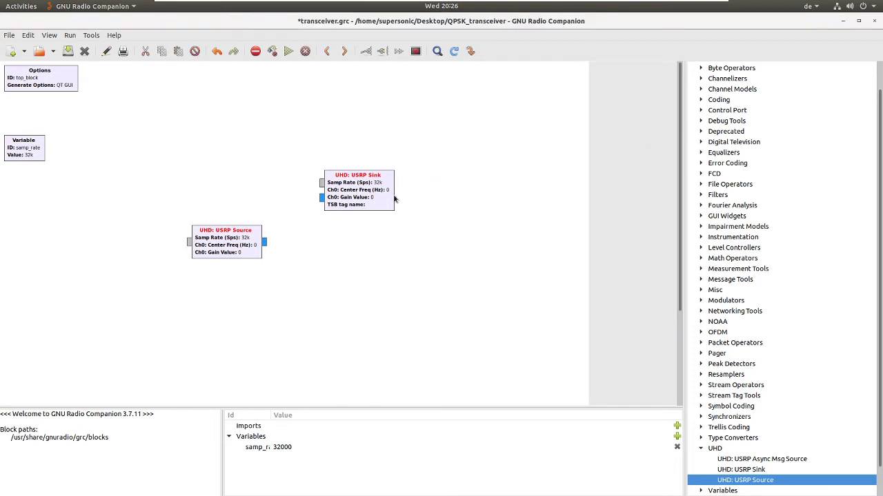
# - Delete the UHD: USRP Sink and UHD: USRP Source blocks together from the flow graph
pyautogui.moveTo(420, 144); pyautogui.dragTo(175, 272)
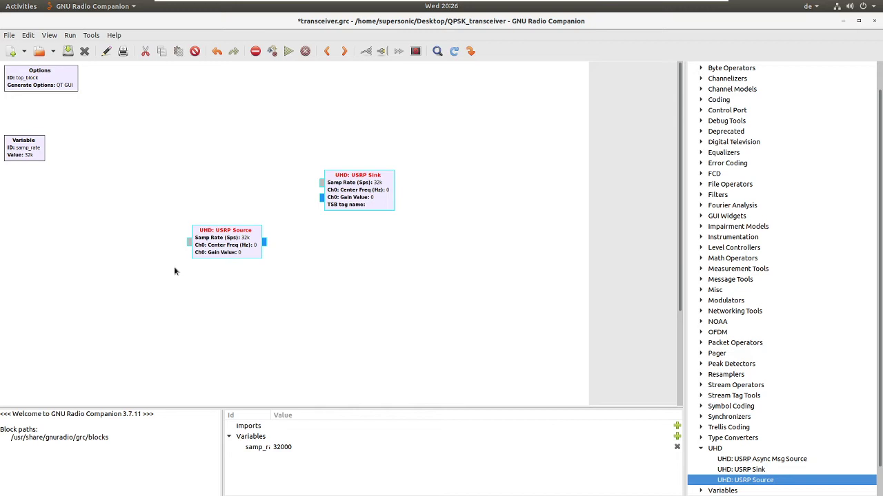
pyautogui.press('Delete')
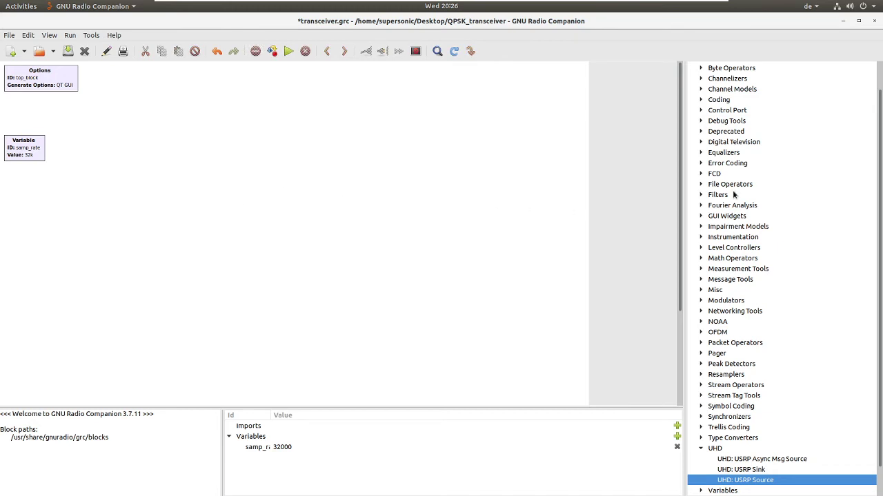
pyautogui.scroll(1, 735, 195)
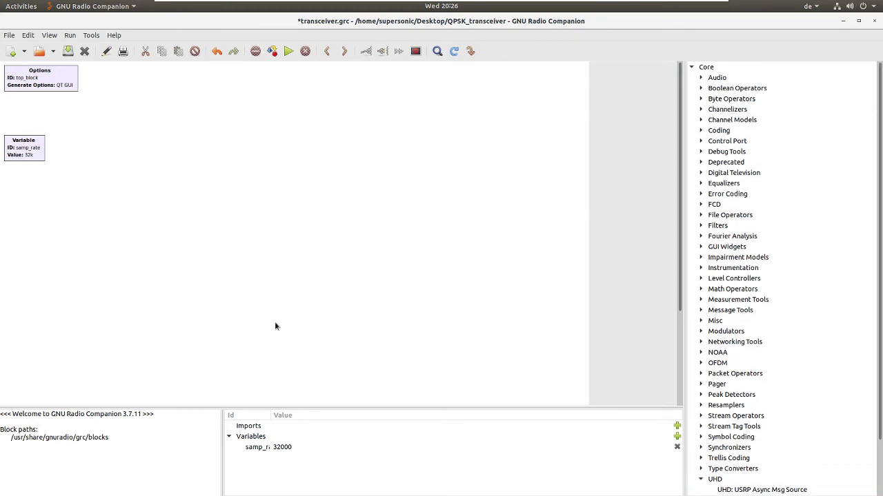
# - Switch to Chrome to view the QPSK transmitter and receiver diagrams in Wikipedia's Phase-shift keying article, and return to GNU Radio Companion
pyautogui.click(25, 8)
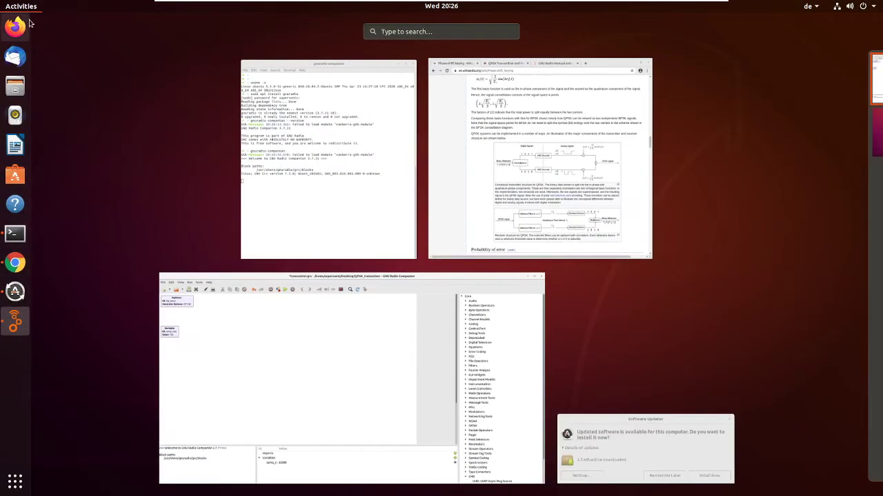
pyautogui.click(517, 171)
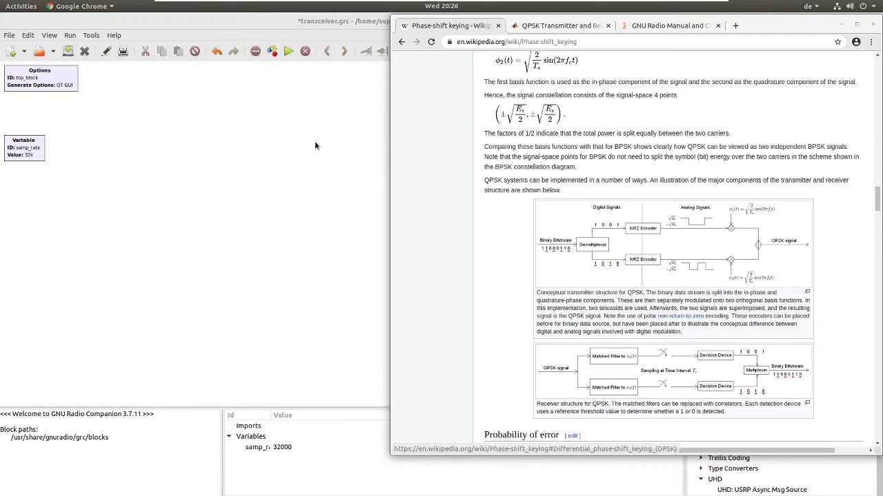
pyautogui.hotkey('alt', 'Tab')
# - Find the Random Source block by searching for "random", place it beside the samp_rate variable, and review its properties
pyautogui.click(437, 51)
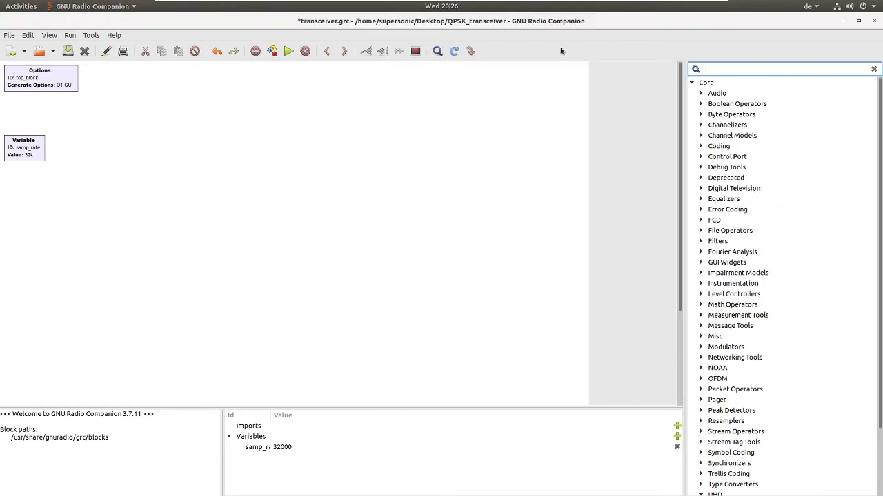
pyautogui.write('b')
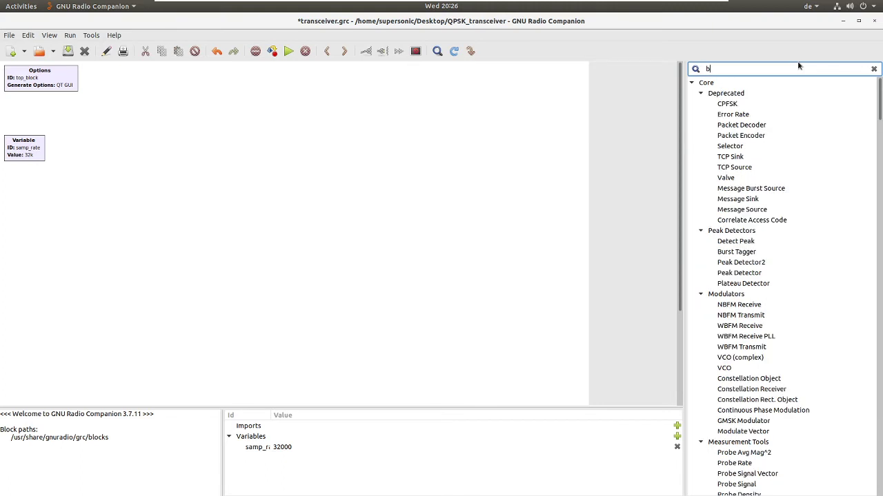
pyautogui.press('BackSpace')
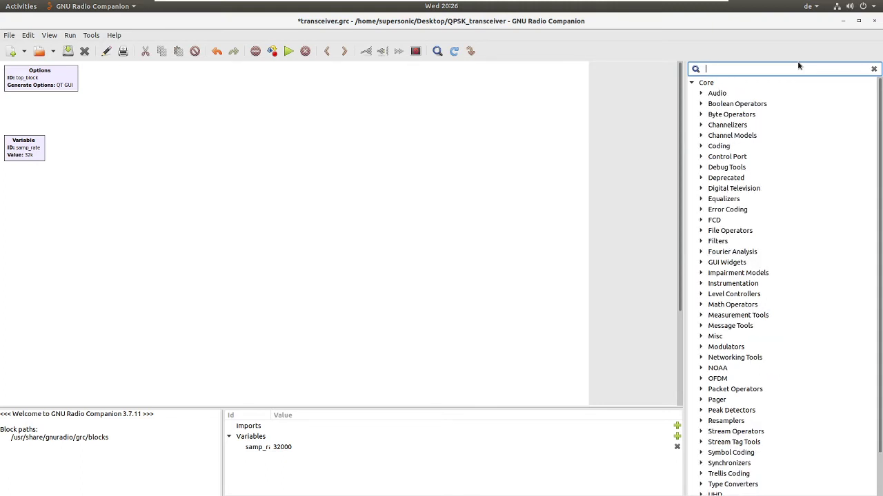
pyautogui.write('rando')
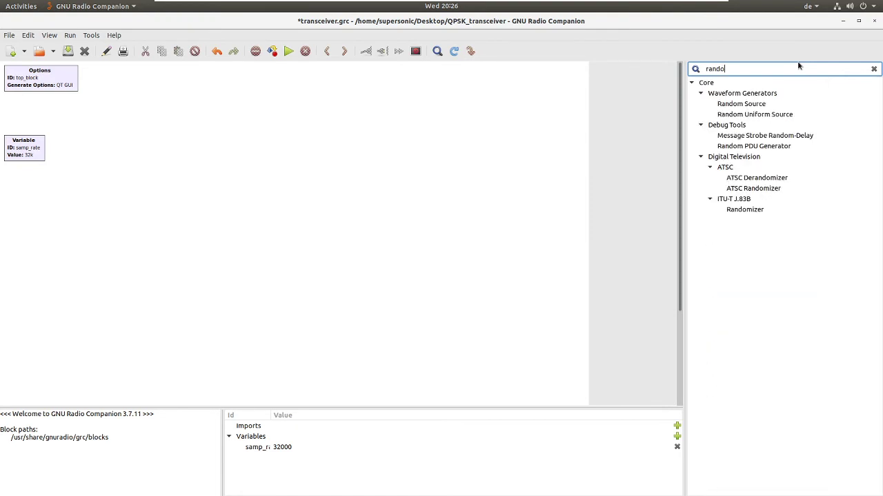
pyautogui.write('m')
pyautogui.doubleClick(750, 105)
pyautogui.moveTo(219, 295); pyautogui.dragTo(106, 145)
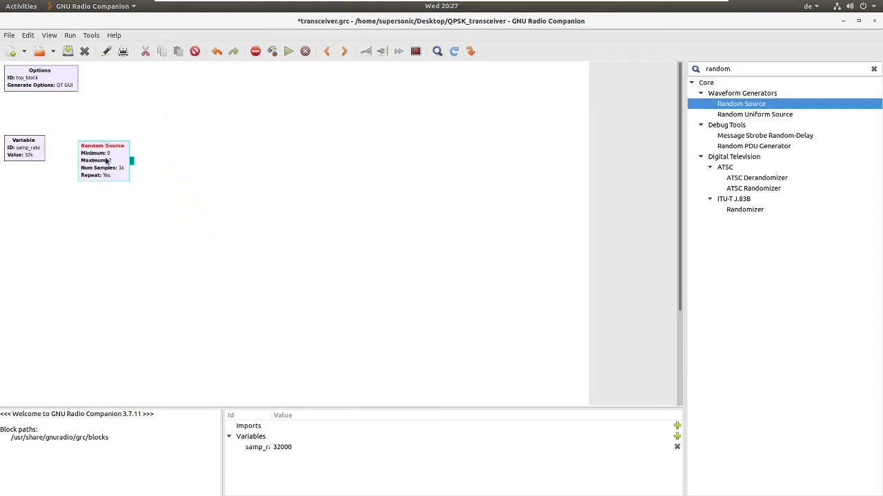
pyautogui.doubleClick(113, 158)
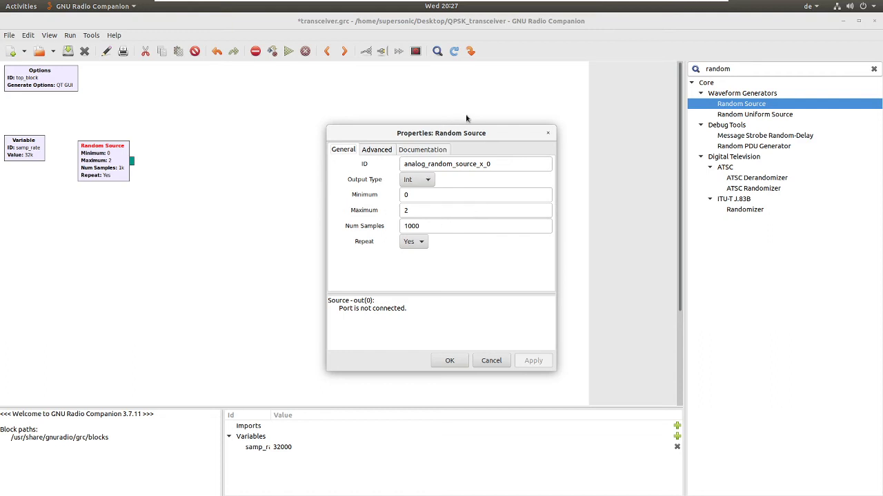
pyautogui.click(548, 132)
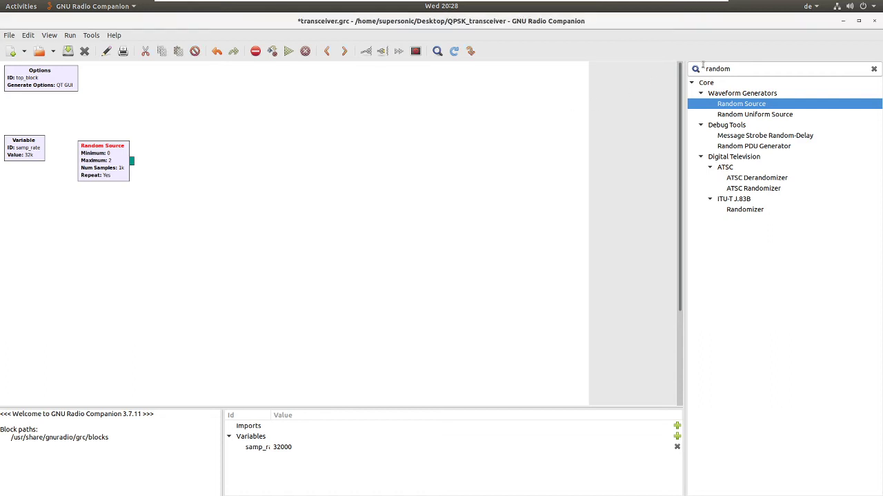
# - Find the Constellation Modulator by searching for "conste" and place it to the right of the Random Source
pyautogui.click(736, 69)
pyautogui.doubleClick(736, 68)
pyautogui.write('co')
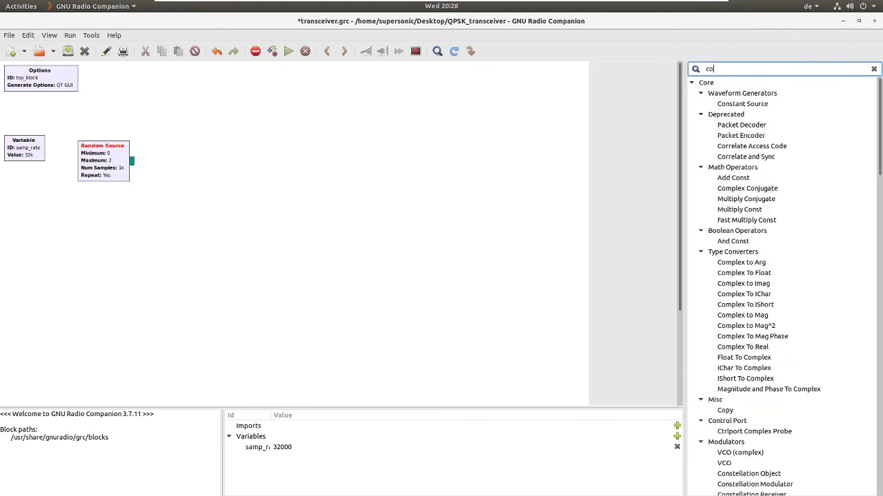
pyautogui.write('nste')
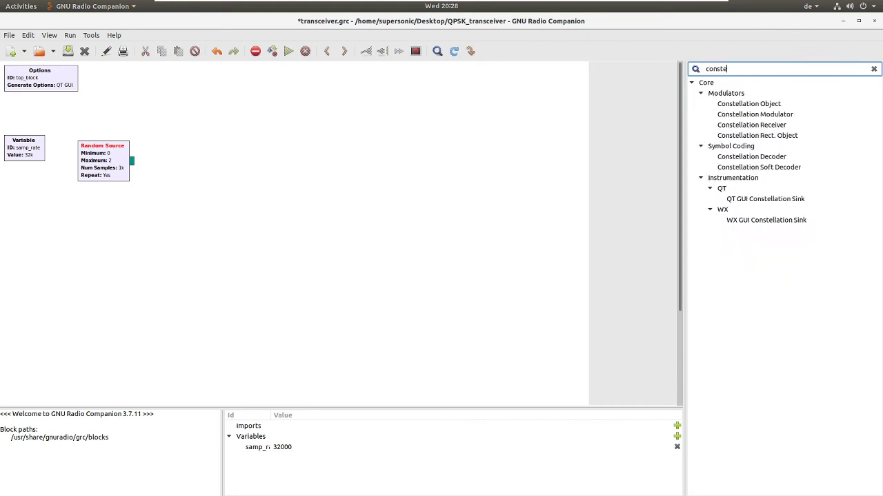
pyautogui.doubleClick(763, 114)
pyautogui.moveTo(235, 273); pyautogui.dragTo(202, 150)
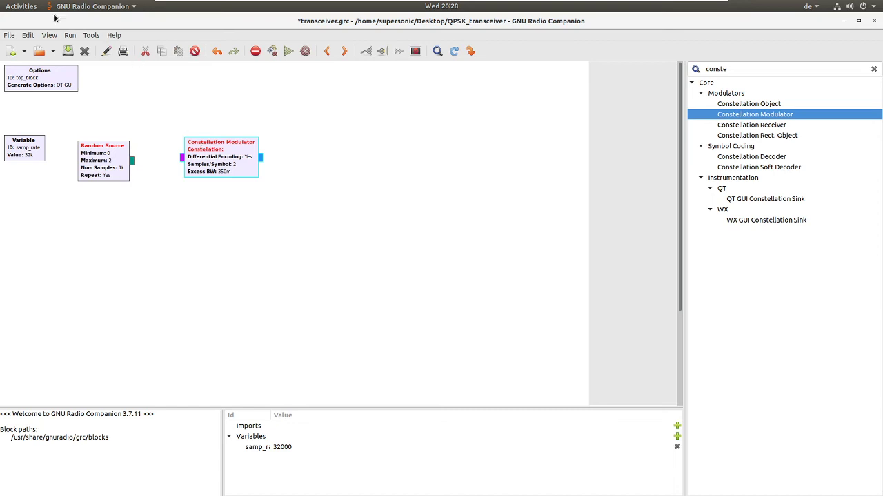
# - Switch to Chrome to view the QPSK constellation diagram in the Wikipedia article, and return to GNU Radio Companion
pyautogui.click(21, 6)
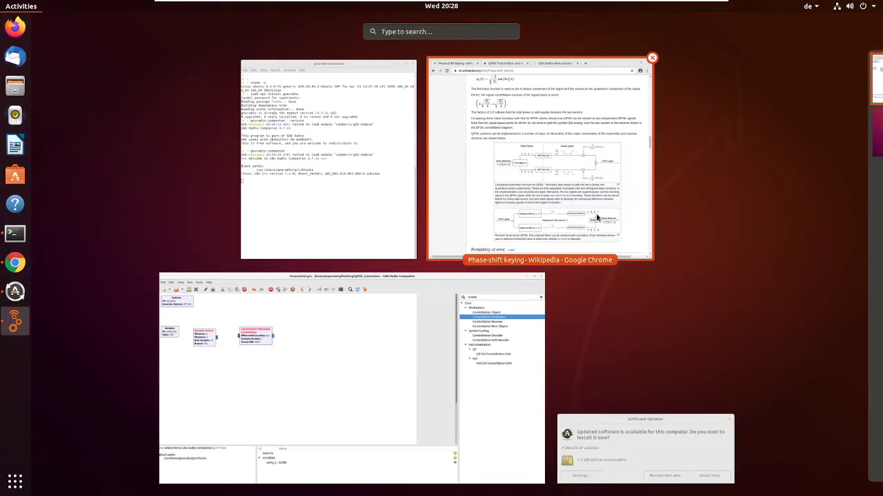
pyautogui.click(598, 220)
pyautogui.scroll(5, 641, 217)
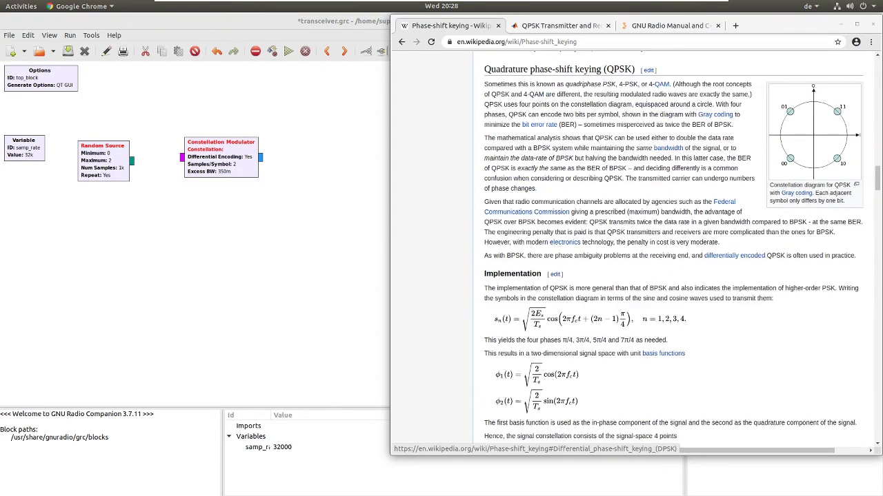
pyautogui.click(312, 251)
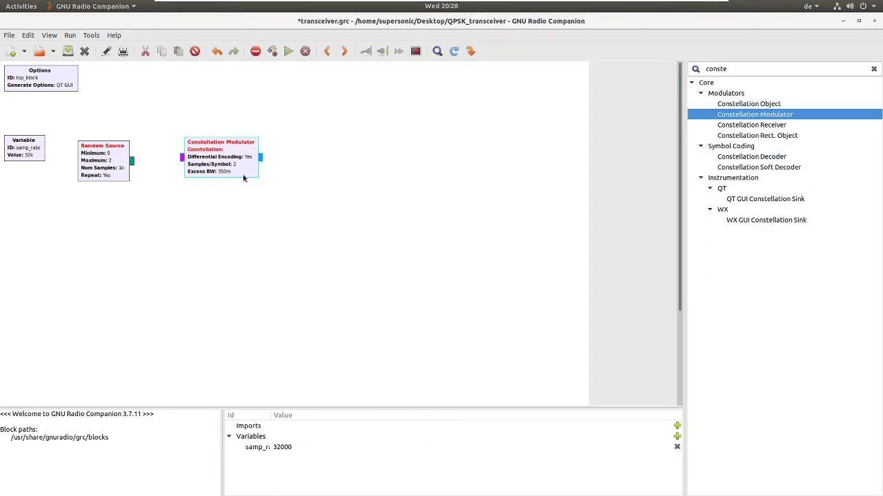
# - Align the Constellation Modulator horizontally in line with the Random Source block
pyautogui.moveTo(242, 172); pyautogui.dragTo(235, 172)
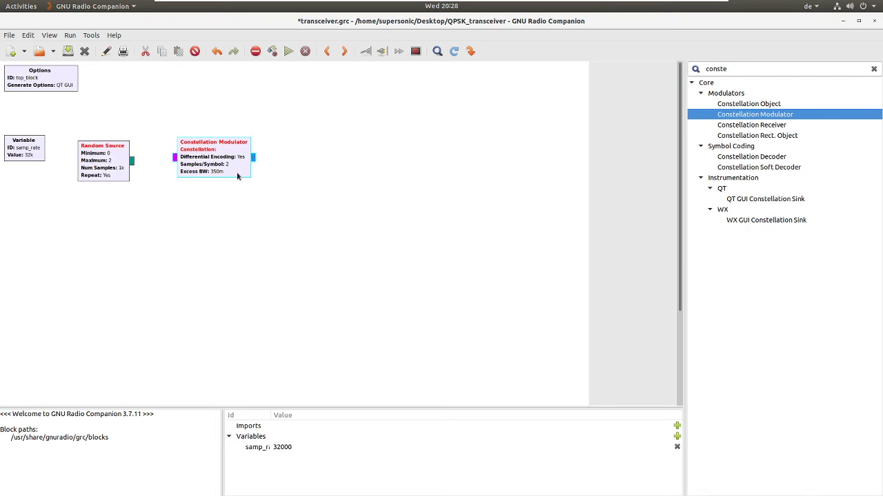
pyautogui.moveTo(238, 173)
pyautogui.mouseDown()
pyautogui.moveTo(242, 183)
pyautogui.moveTo(238, 175)
pyautogui.mouseUp()
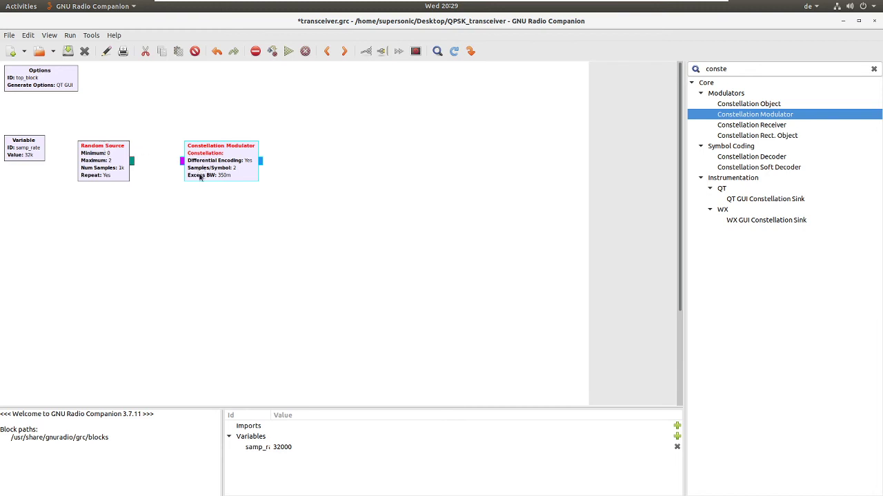
# - Set the Random Source's maximum to 256 and output type to Byte, and connect its output to the Constellation Modulator's input
pyautogui.doubleClick(117, 175)
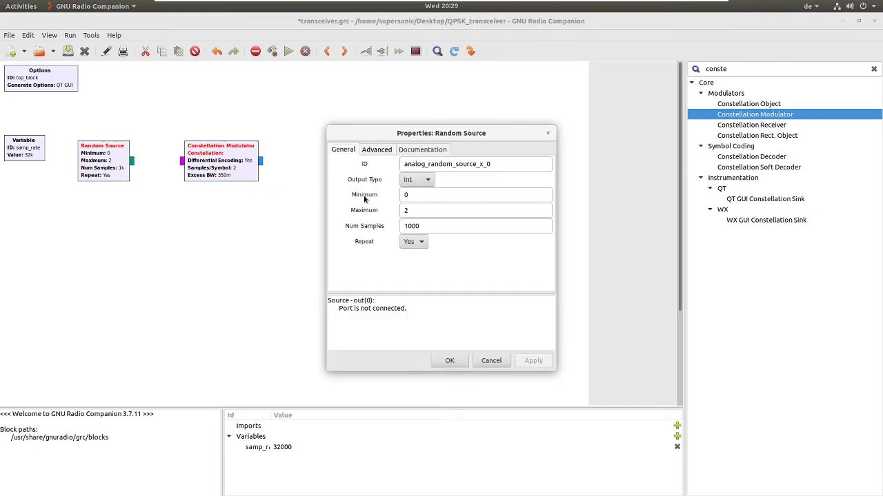
pyautogui.click(420, 211)
pyautogui.click(420, 211)
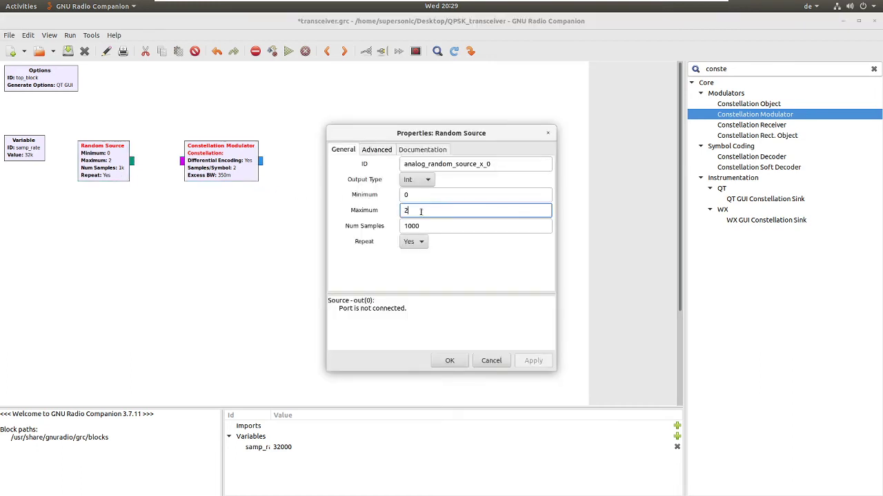
pyautogui.press('BackSpace')
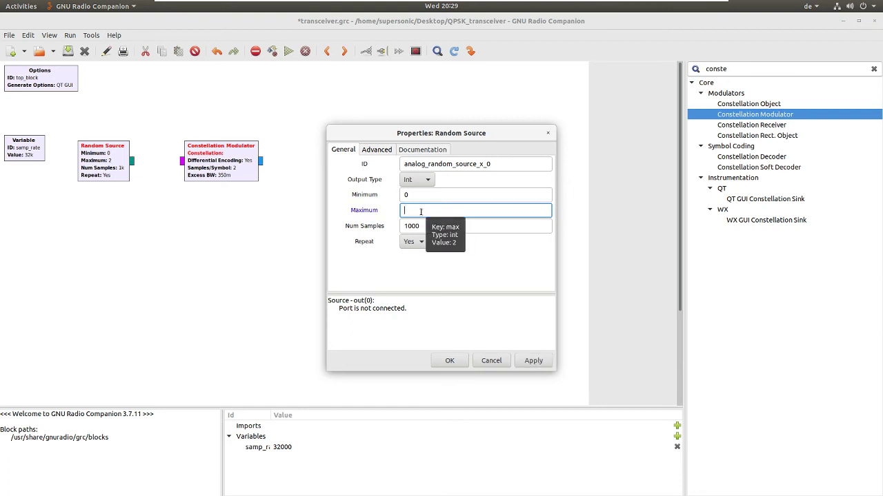
pyautogui.write('256')
pyautogui.click(418, 182)
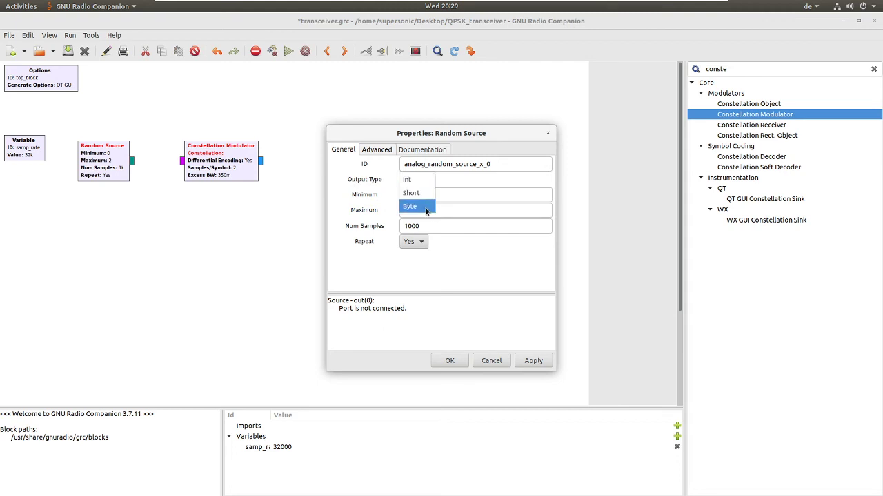
pyautogui.click(426, 208)
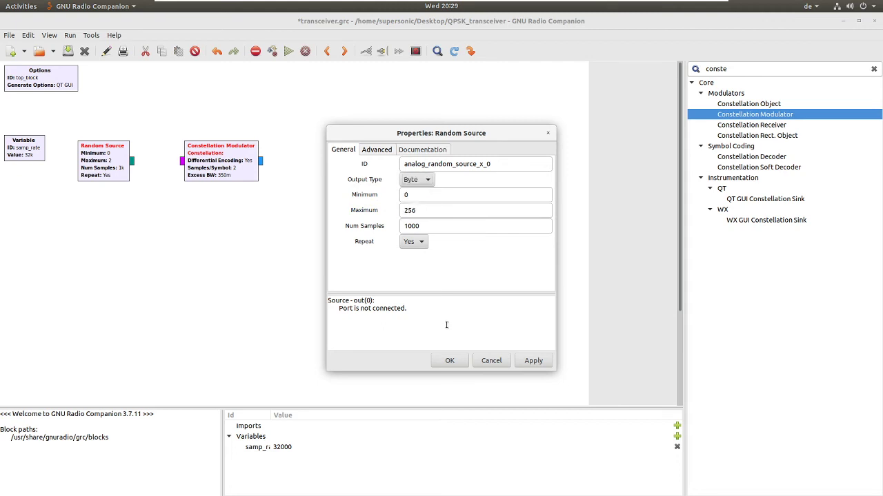
pyautogui.click(450, 361)
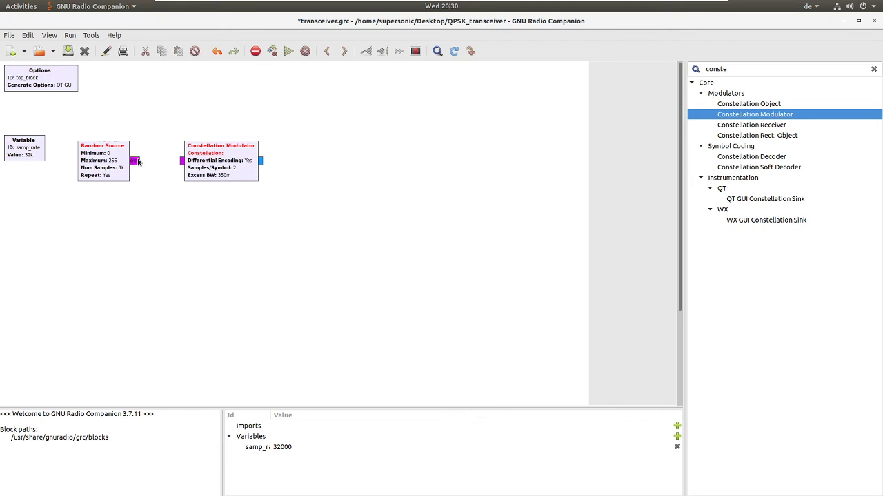
pyautogui.click(137, 161)
pyautogui.click(181, 161)
# - Find the Throttle block by searching for "thro" and place it to the right of the Constellation Modulator
pyautogui.click(742, 69)
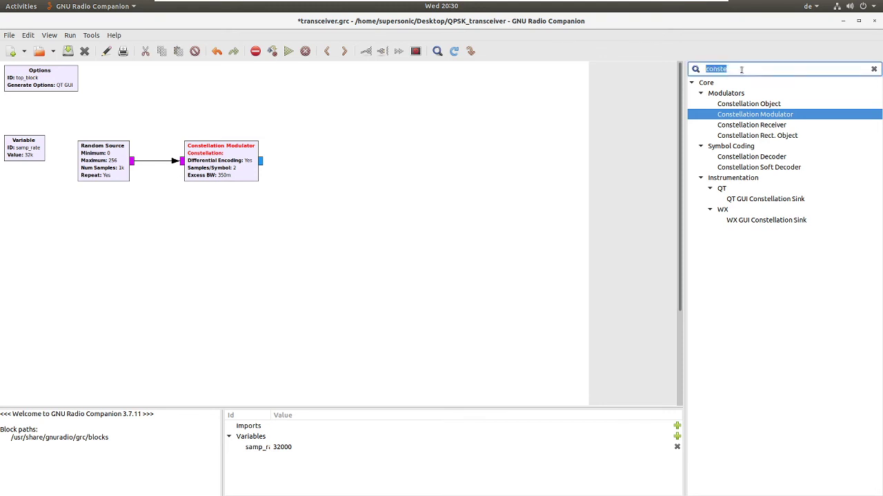
pyautogui.write('th')
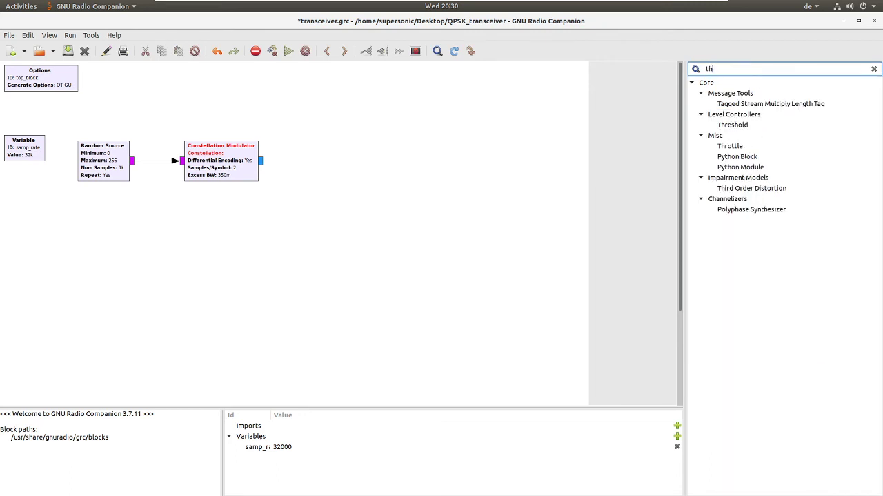
pyautogui.press('BackSpace')
pyautogui.press('BackSpace')
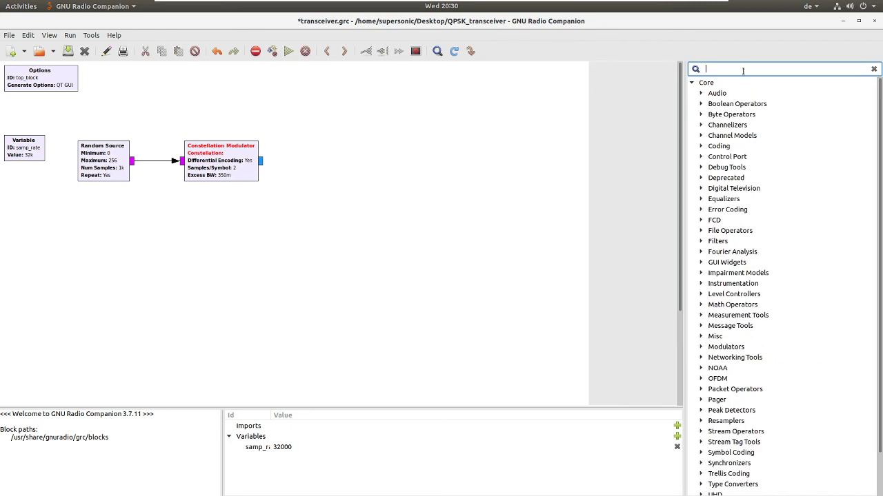
pyautogui.write('thro')
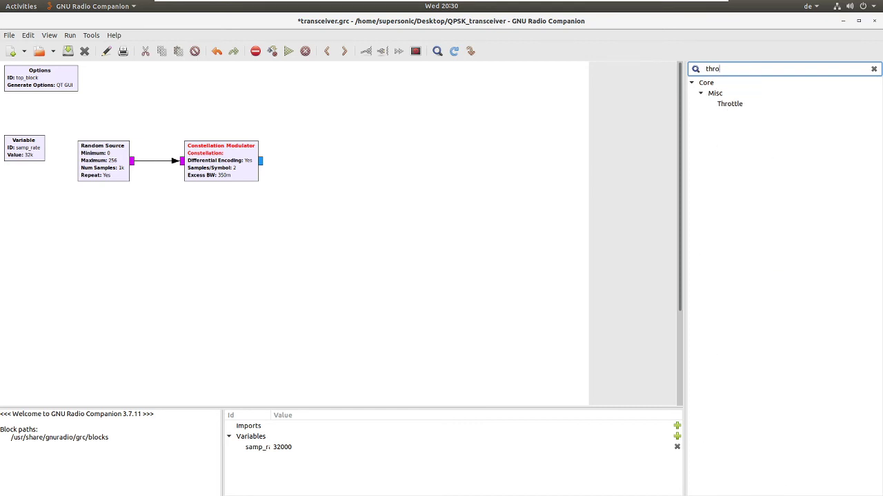
pyautogui.doubleClick(729, 105)
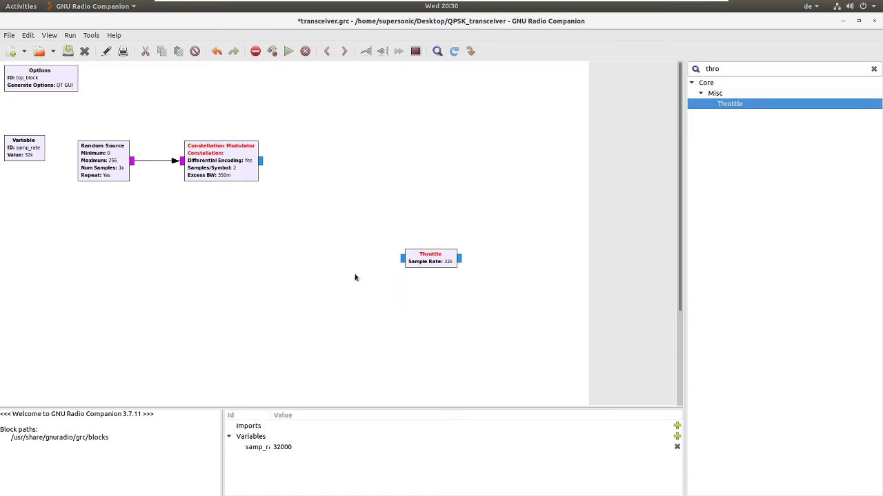
pyautogui.moveTo(402, 257); pyautogui.dragTo(284, 159)
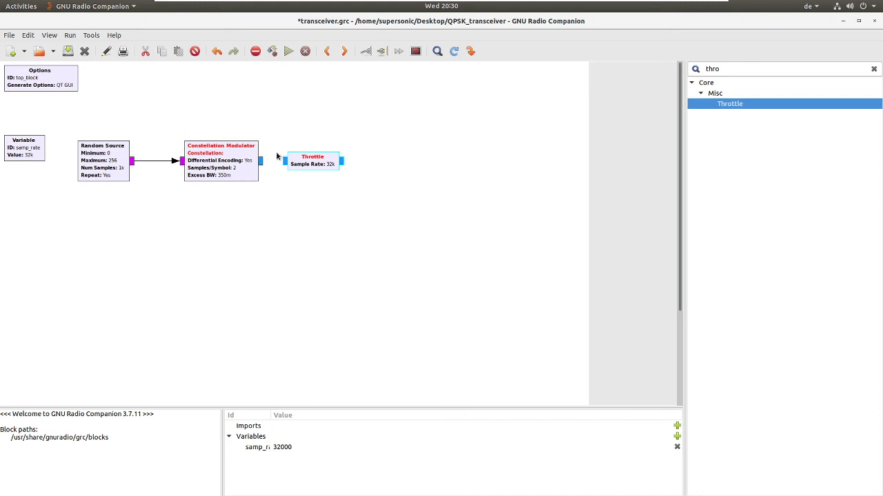
# - Open the Constellation Modulator's properties and read its documentation, highlighting the text about the byte stream input
pyautogui.doubleClick(223, 158)
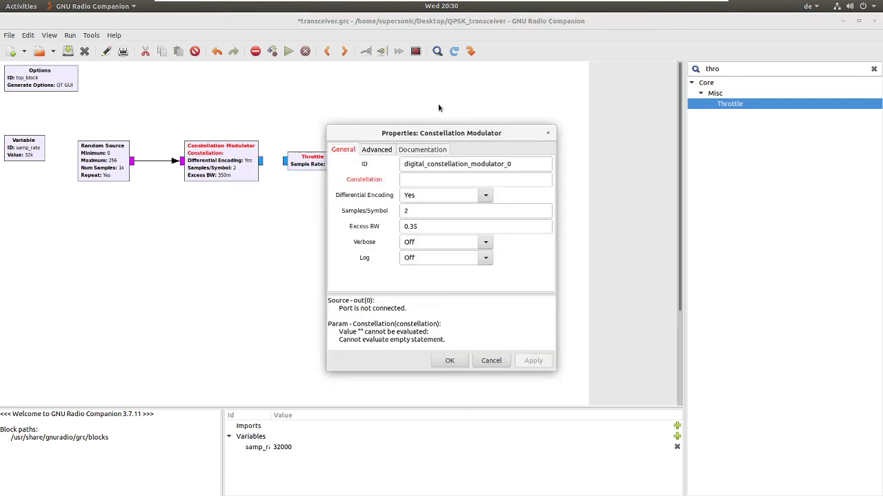
pyautogui.click(426, 152)
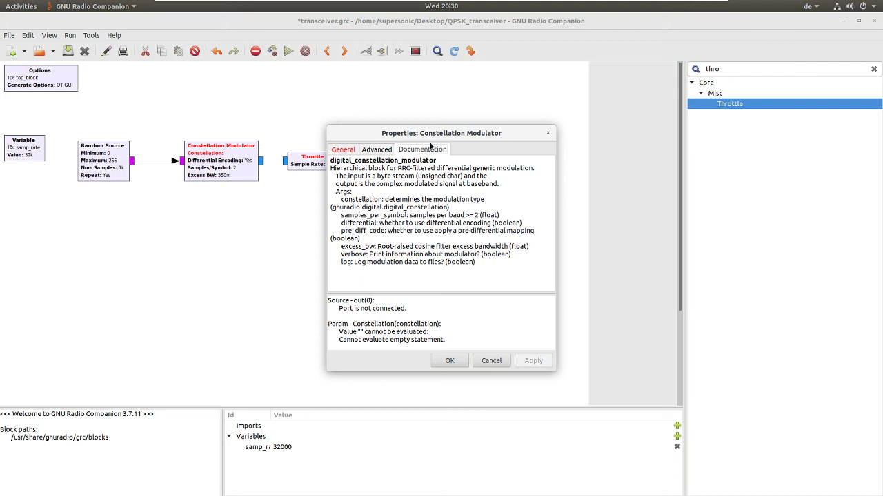
pyautogui.moveTo(366, 176); pyautogui.dragTo(415, 177)
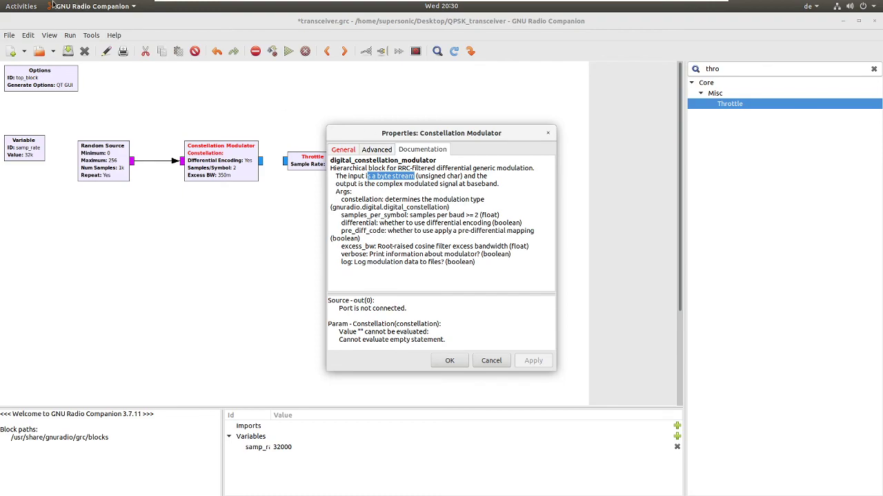
# - Switch to Chrome to examine the QPSK transmitter and receiver diagrams on Wikipedia, and return to GNU Radio Companion to close the modulator's properties
pyautogui.click(26, 7)
pyautogui.click(703, 219)
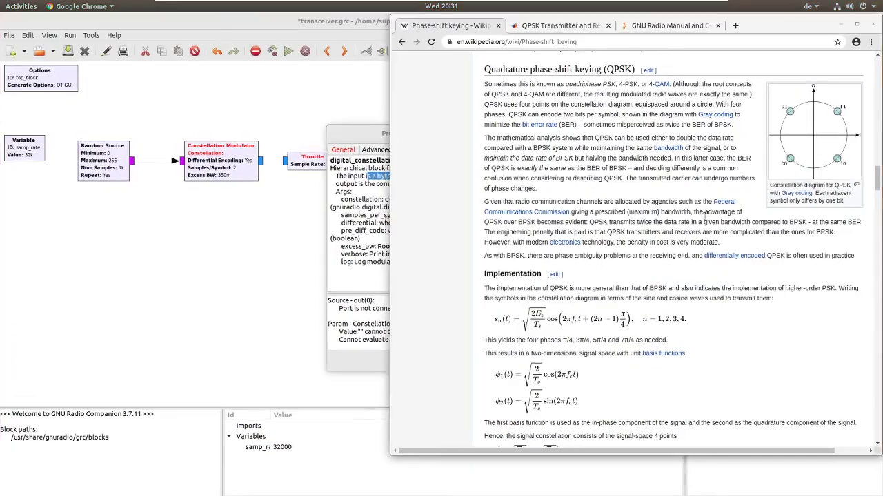
pyautogui.scroll(-5, 706, 224)
pyautogui.scroll(-3, 706, 225)
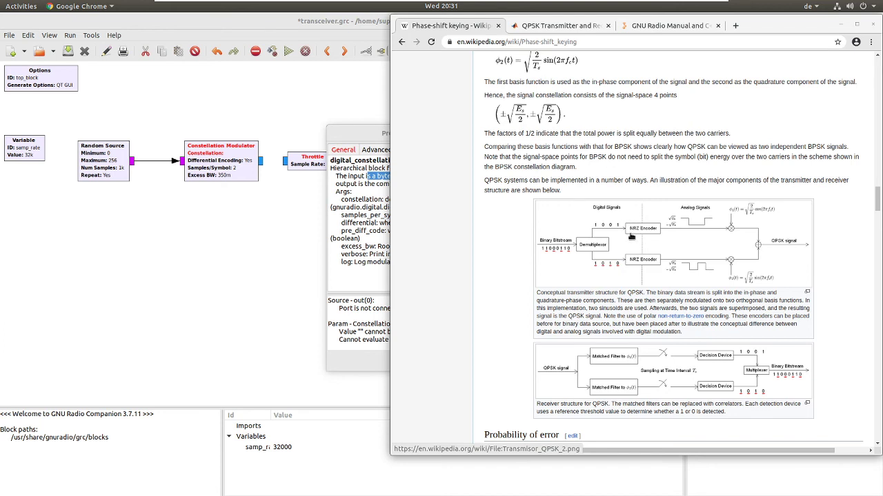
pyautogui.click(384, 184)
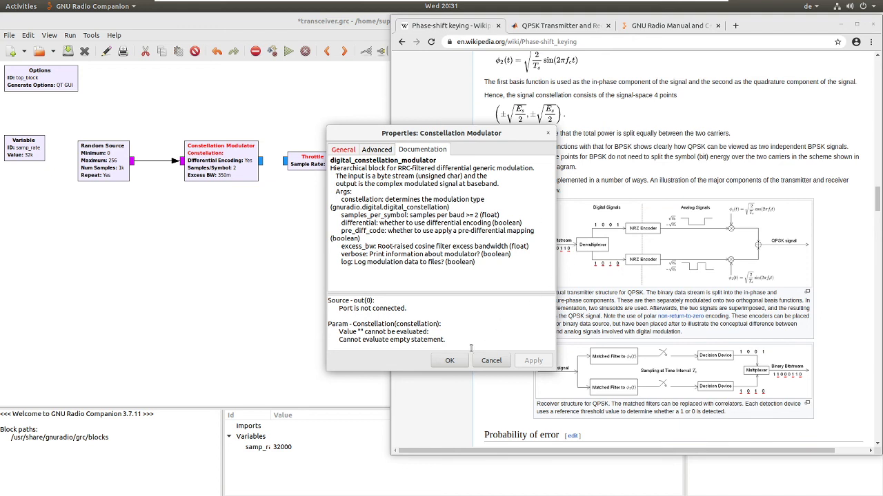
pyautogui.click(449, 362)
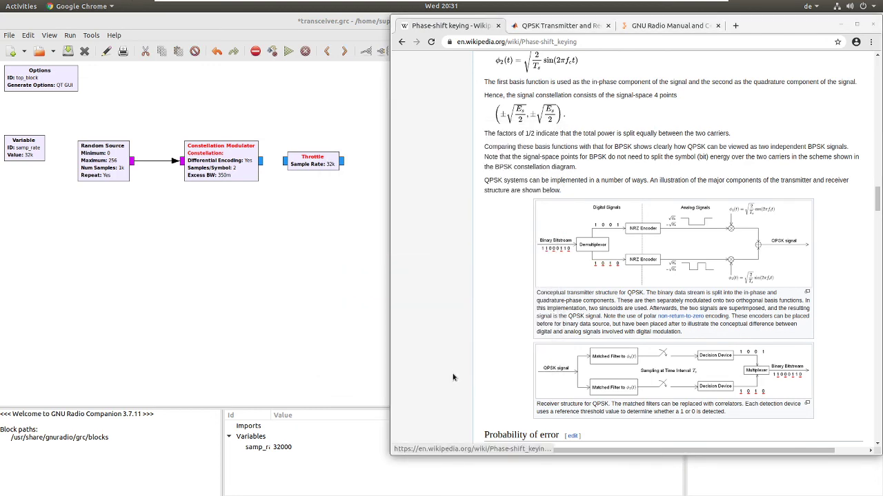
# - Set the Constellation Modulator's constellation parameter to qpsk
pyautogui.click(247, 166)
pyautogui.doubleClick(246, 167)
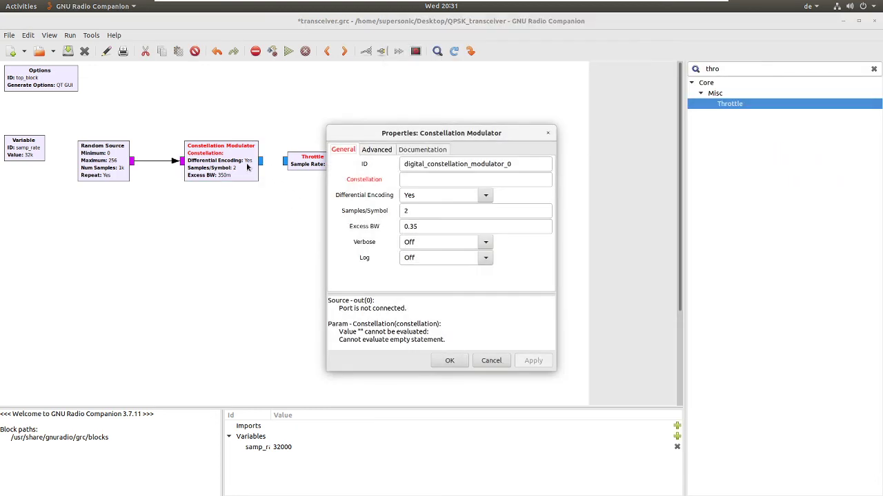
pyautogui.click(431, 181)
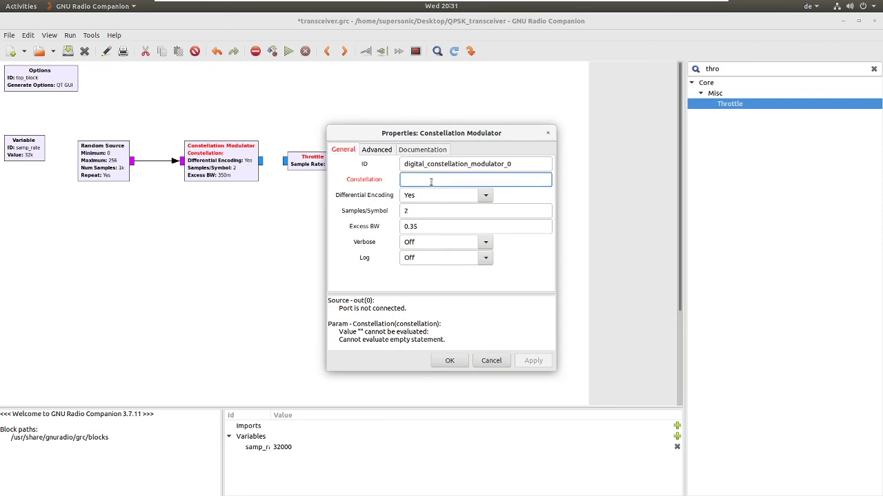
pyautogui.write('qp')
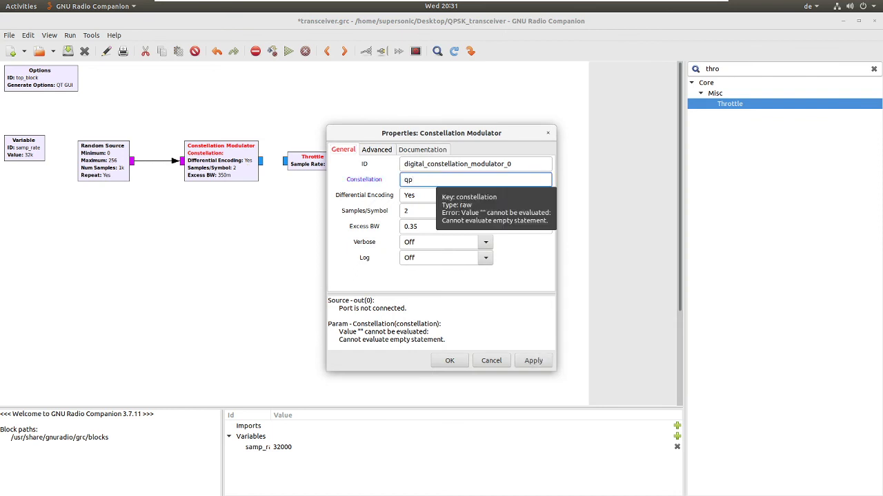
pyautogui.write('sk')
pyautogui.press('Return')
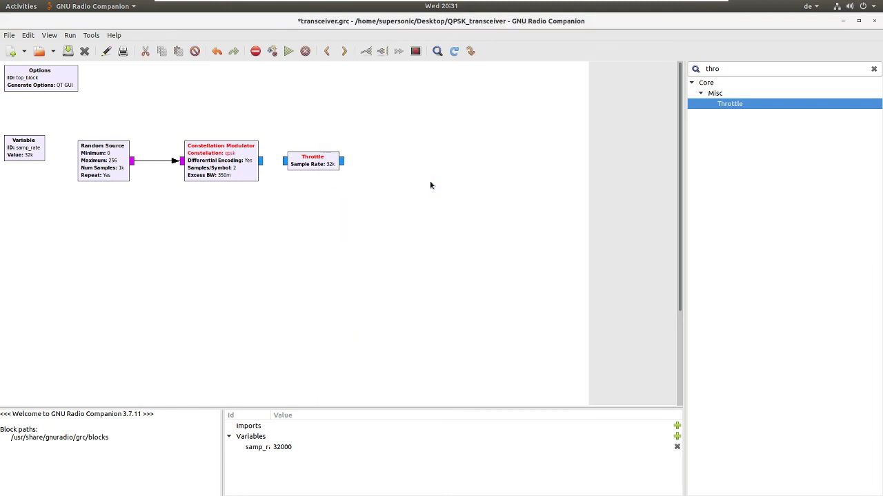
# - Set the Constellation Modulator's samples per symbol to 4
pyautogui.doubleClick(215, 163)
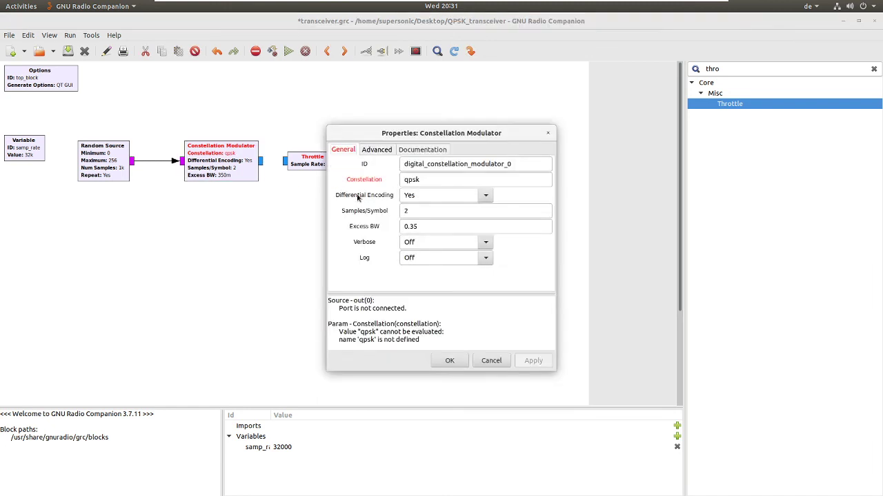
pyautogui.click(421, 211)
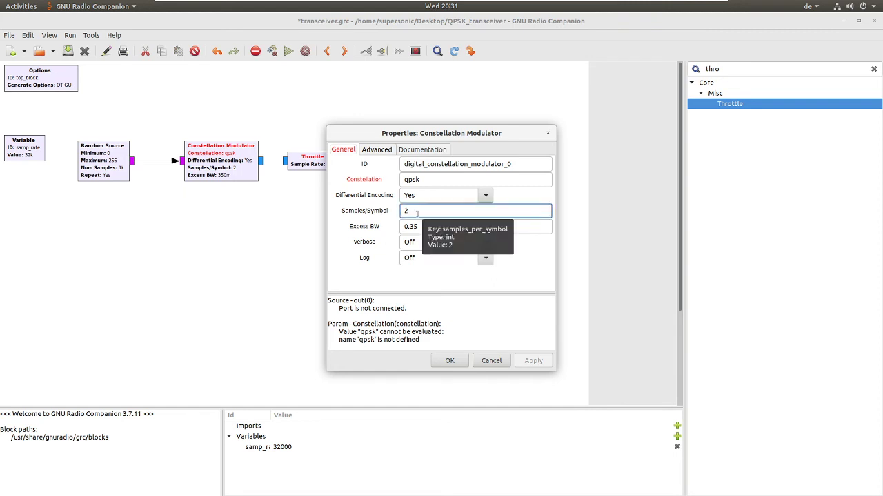
pyautogui.press('BackSpace')
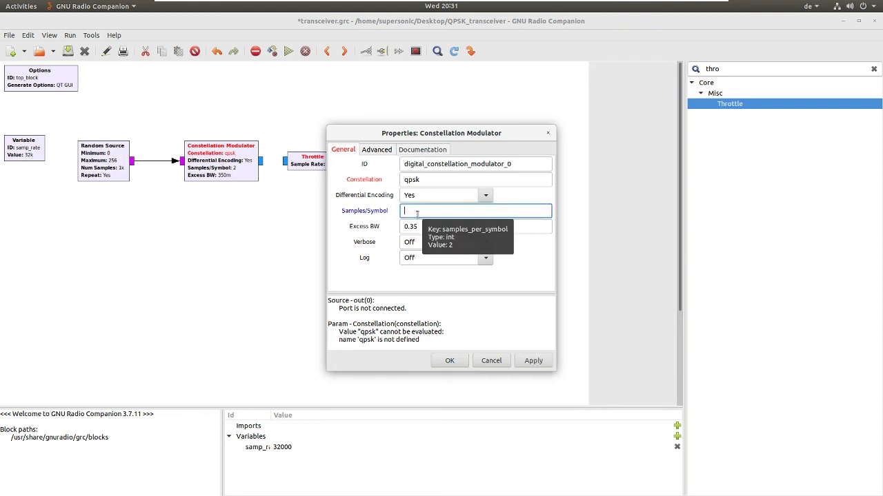
pyautogui.write('4')
pyautogui.press('Return')
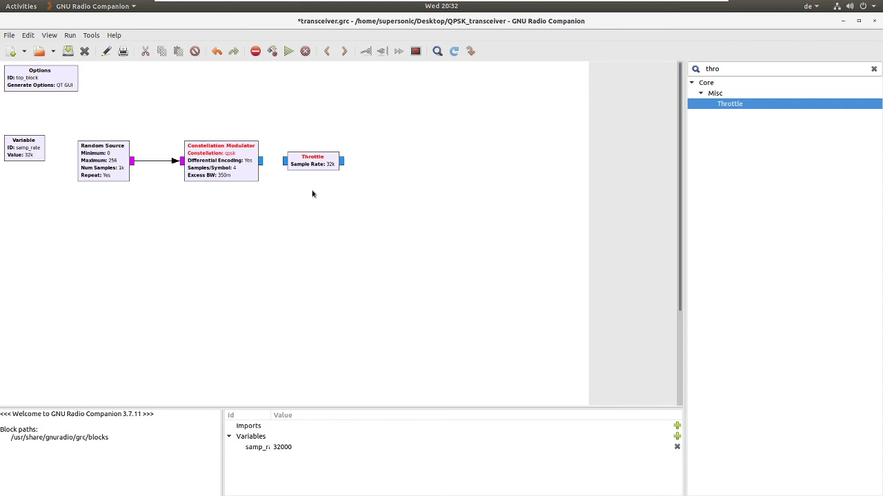
# - Find the Constellation Rect. Object block by searching for "cons" and place it directly below the Constellation Modulator
pyautogui.click(755, 68)
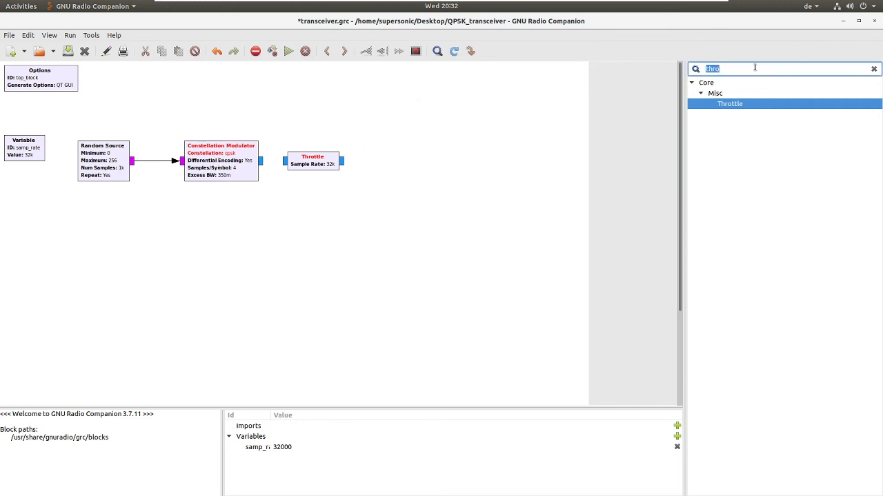
pyautogui.write('cons')
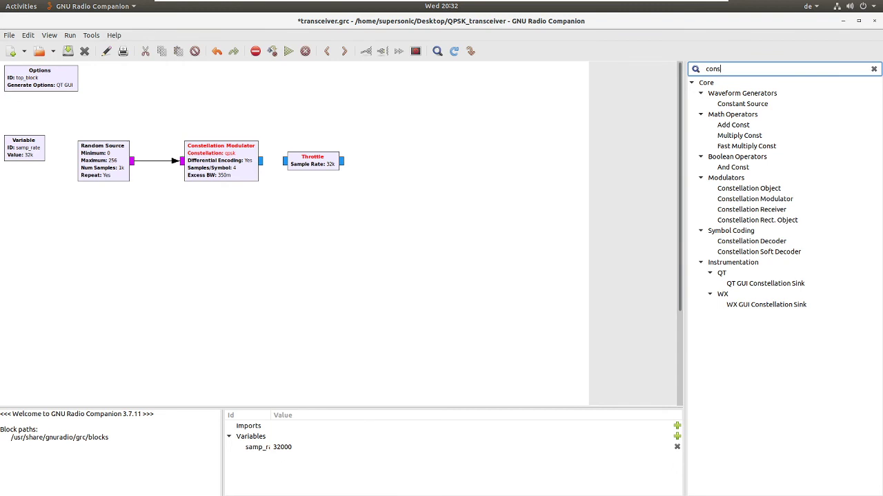
pyautogui.doubleClick(757, 220)
pyautogui.moveTo(422, 257); pyautogui.dragTo(231, 224)
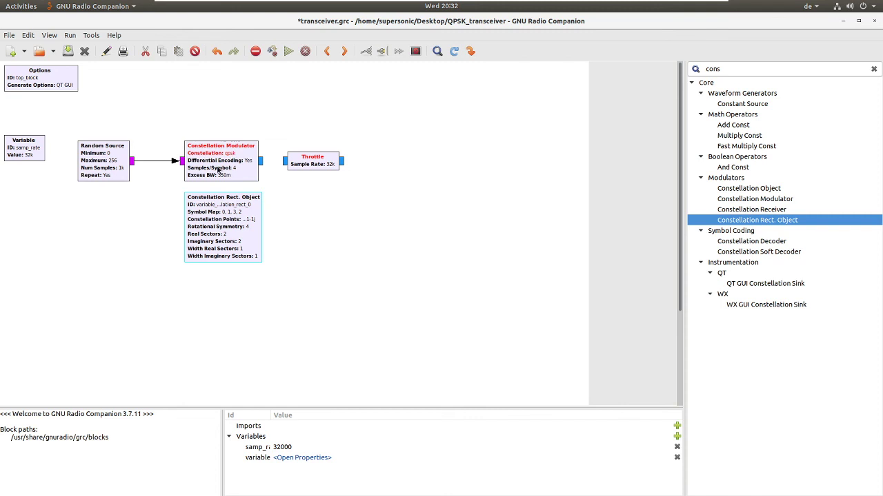
# - Change the Constellation Rect. Object's ID to qpsk
pyautogui.doubleClick(219, 228)
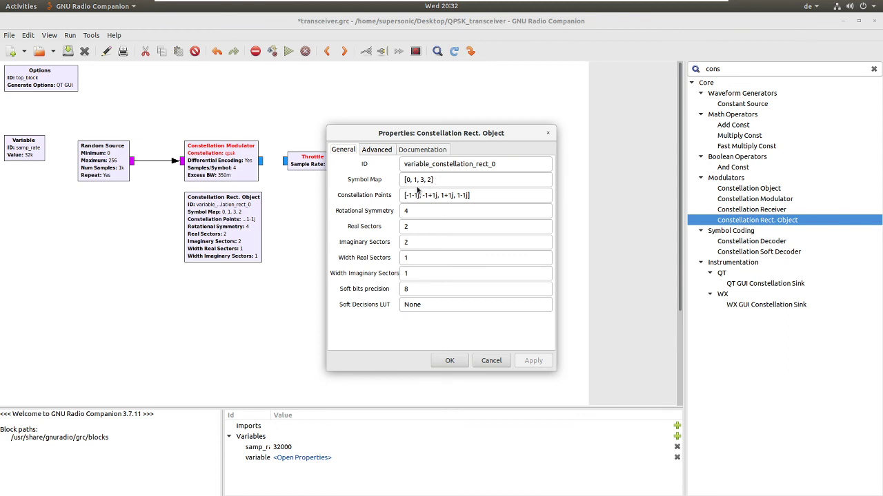
pyautogui.click(473, 163)
pyautogui.hotkey('ctrl', 'a')
pyautogui.write('q')
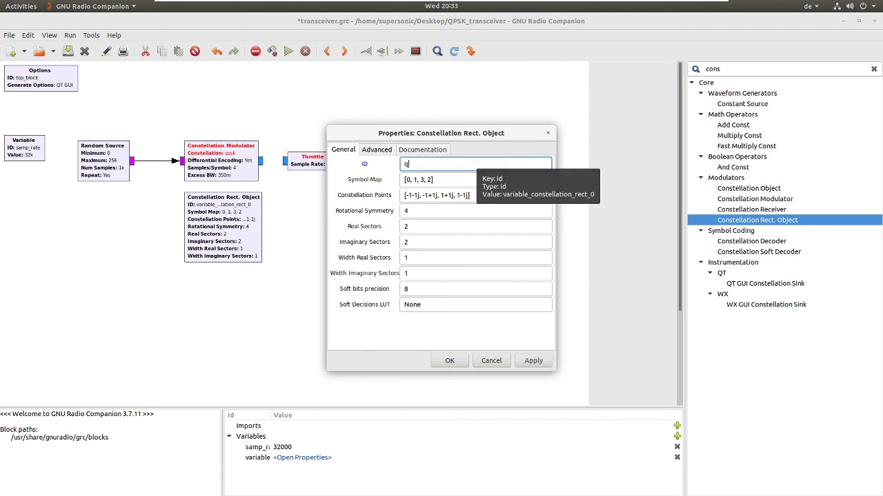
pyautogui.write('psk')
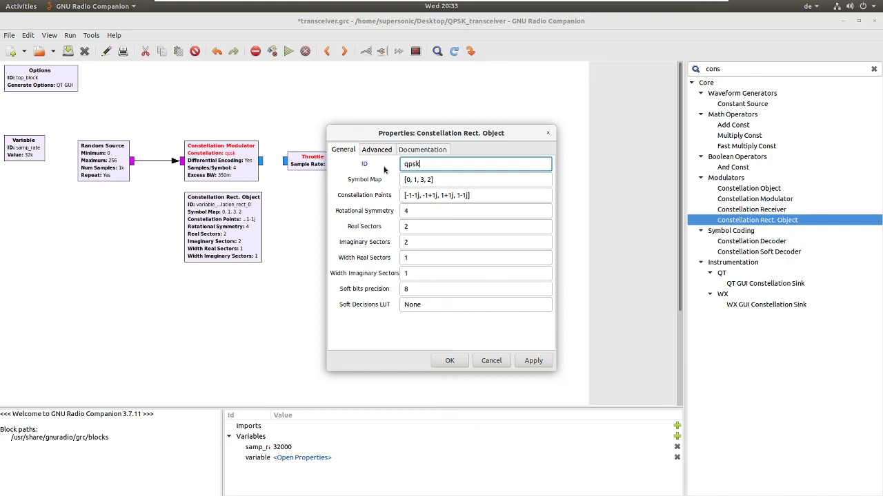
pyautogui.click(445, 360)
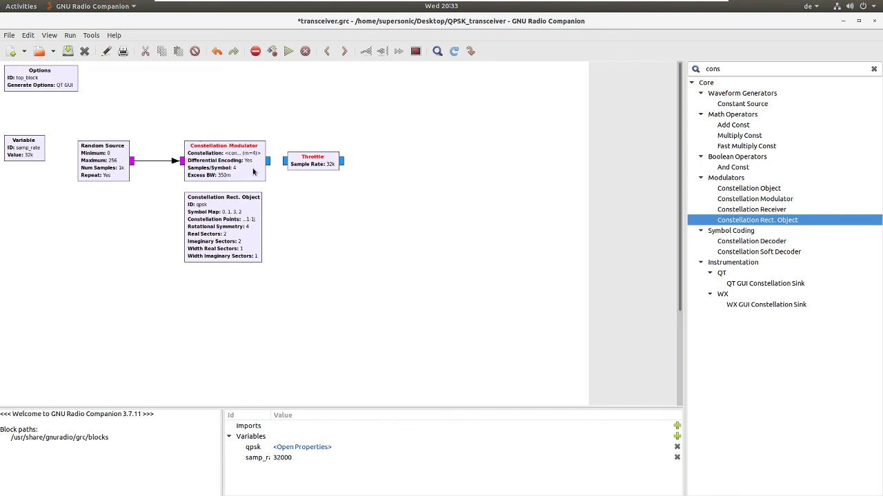
# - Set the Constellation Rect. Object's symbol map to [0, 1, 2, 3]
pyautogui.doubleClick(241, 219)
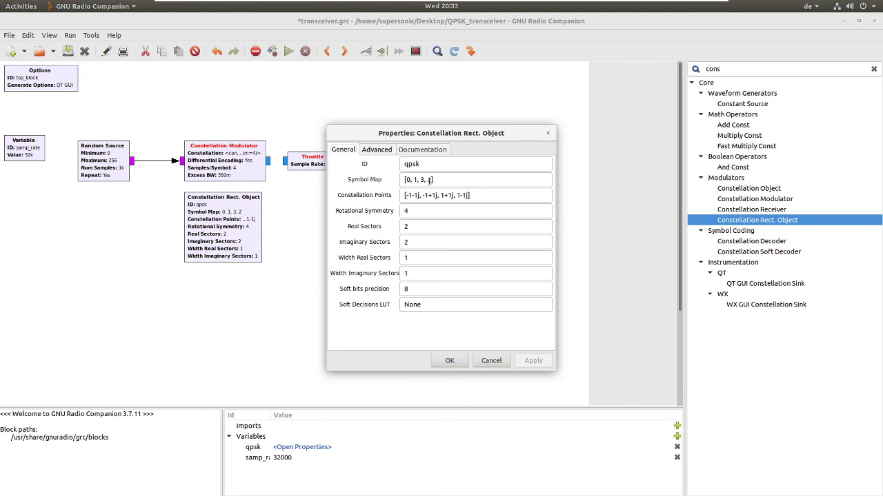
pyautogui.moveTo(431, 179)
pyautogui.mouseDown()
pyautogui.moveTo(408, 179)
pyautogui.moveTo(415, 180)
pyautogui.mouseUp()
pyautogui.write('1, 2')
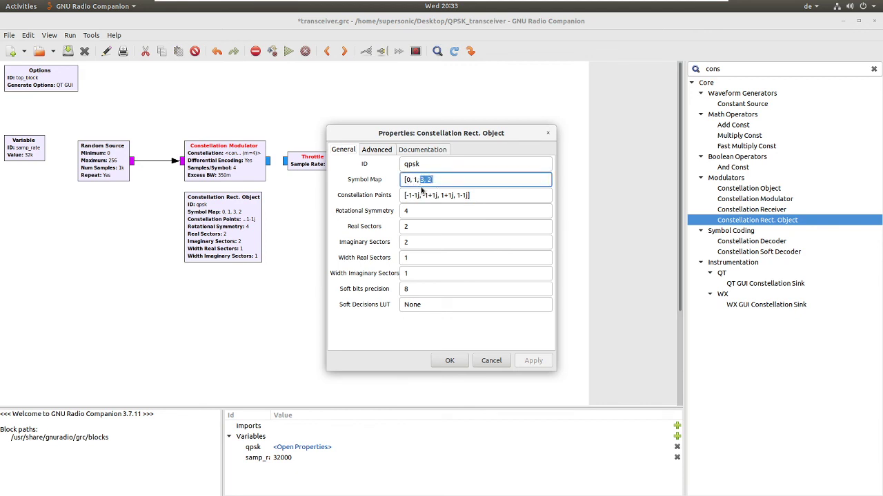
pyautogui.write(', 3')
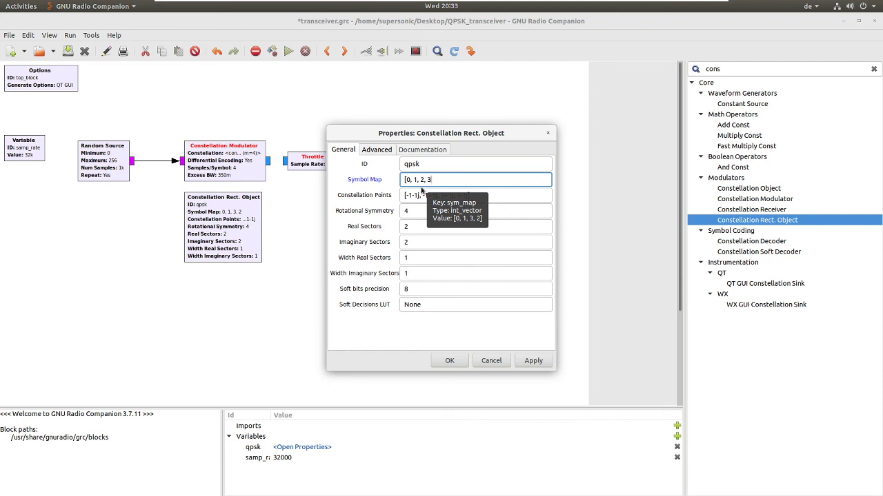
pyautogui.write(']')
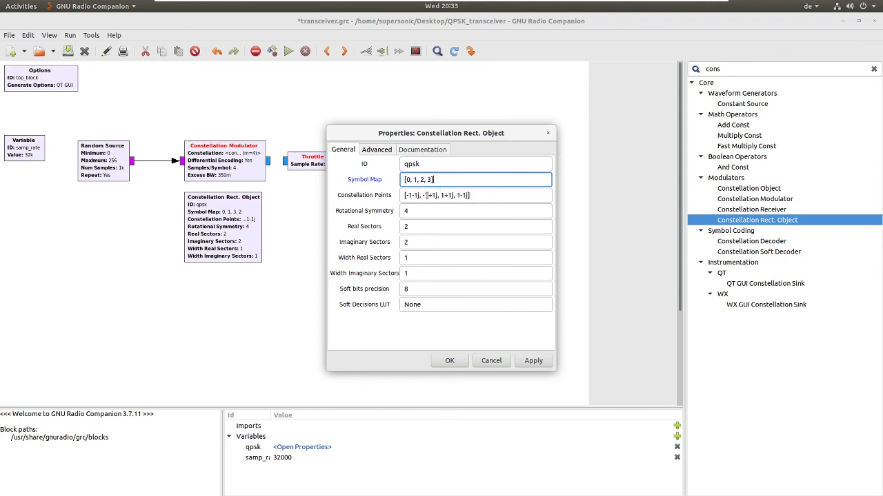
# - Replace the constellation points of the Constellation Rect. Object with the first point, 0.7+0.7j, followed by a comma
pyautogui.click(428, 195)
pyautogui.tripleClick(428, 196)
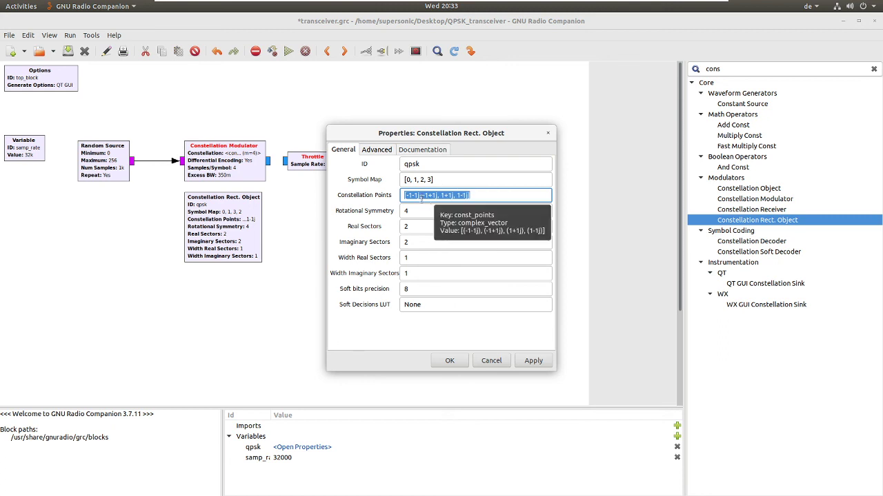
pyautogui.write('0')
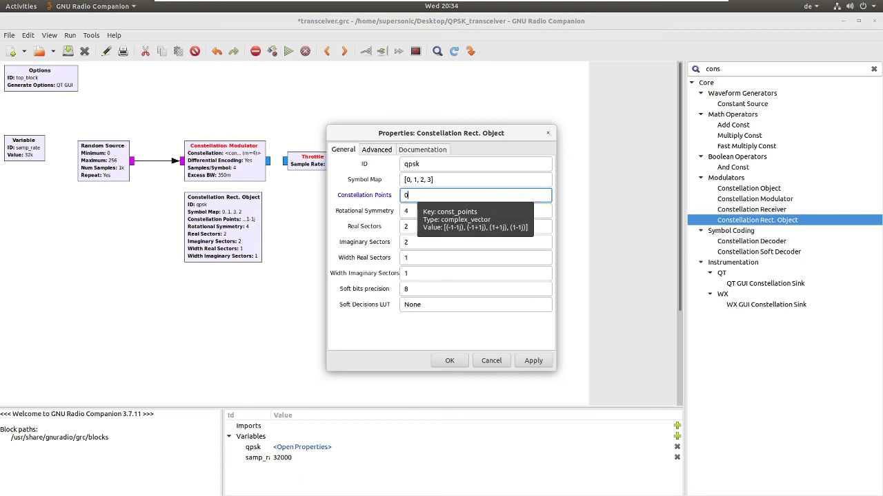
pyautogui.write('7')
pyautogui.press('BackSpace')
pyautogui.write('.7')
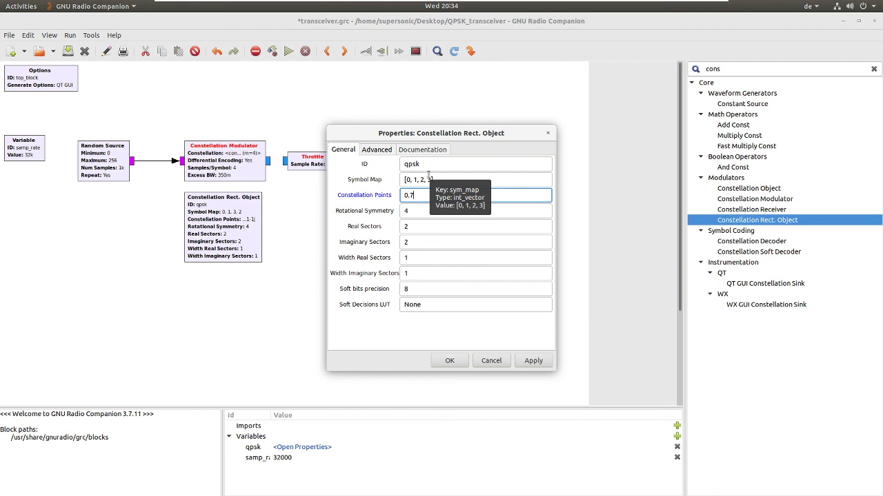
pyautogui.write('+')
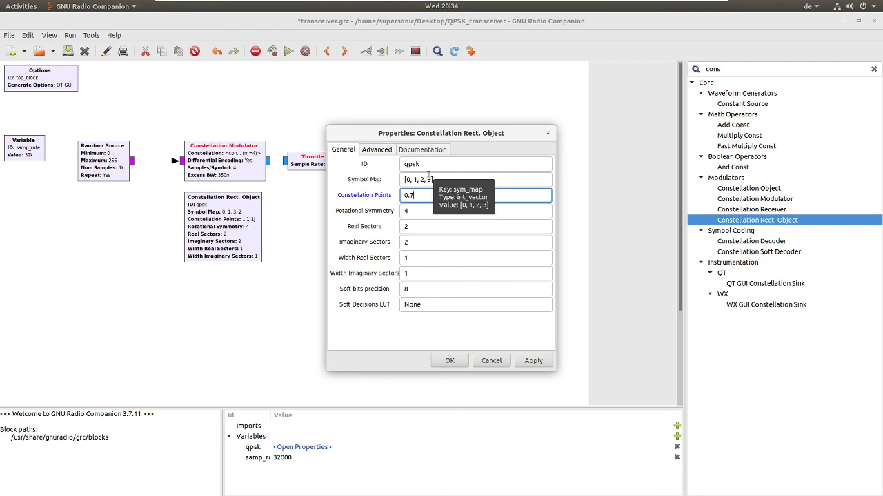
pyautogui.write('0.7j,')
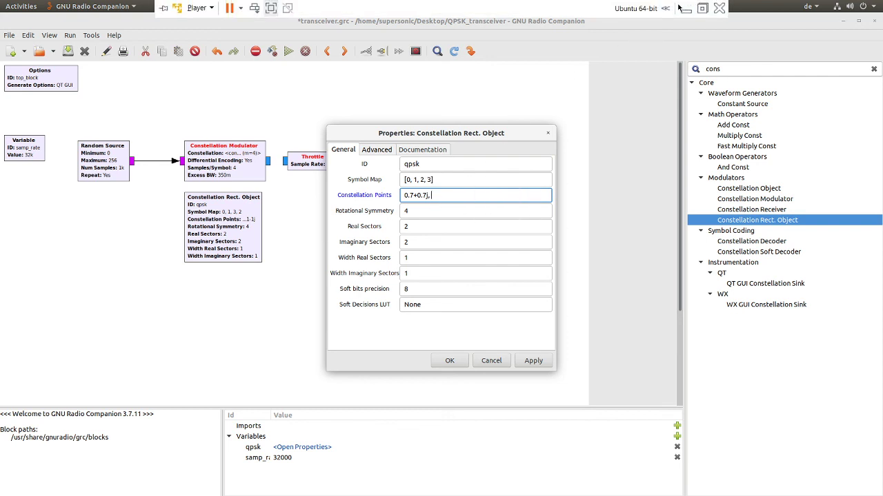
# - Switch to Chrome to glance at the Wikipedia phase-shift keying article, and return to the Constellation Rect. Object's properties in GNU Radio Companion
pyautogui.hotkey('alt', 'Tab')
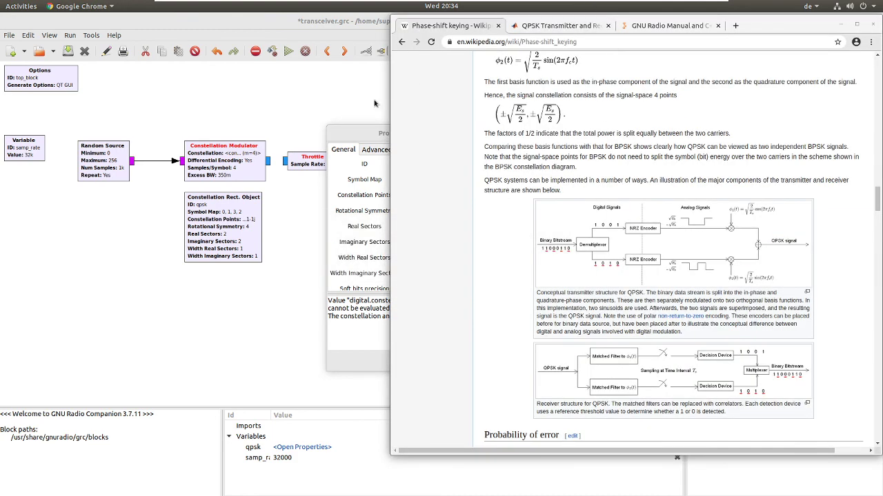
pyautogui.click(381, 101)
pyautogui.hotkey('alt', 'Tab')
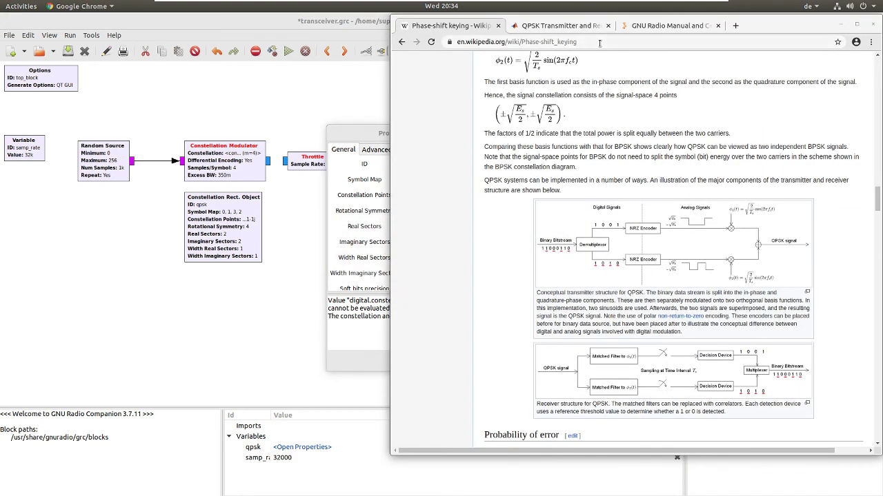
pyautogui.click(368, 98)
pyautogui.moveTo(689, 6)
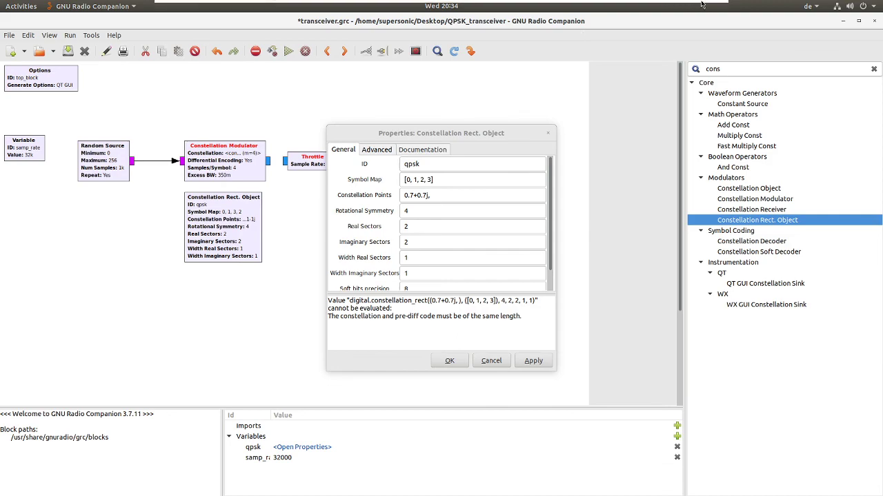